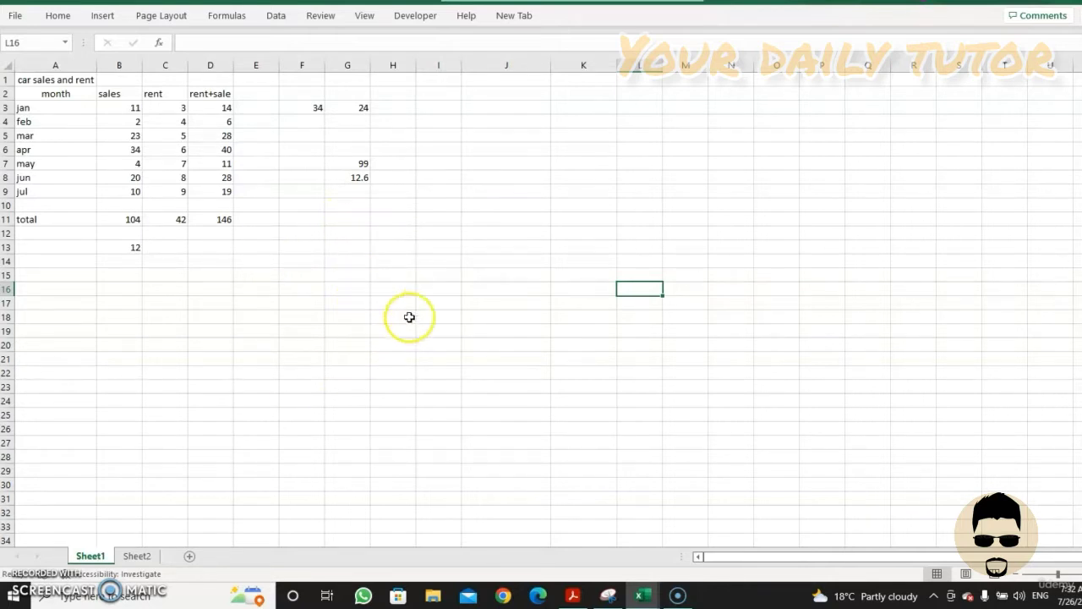
Step: On Sheet2, enter 33 in both cells B10 and C10
click(140, 556)
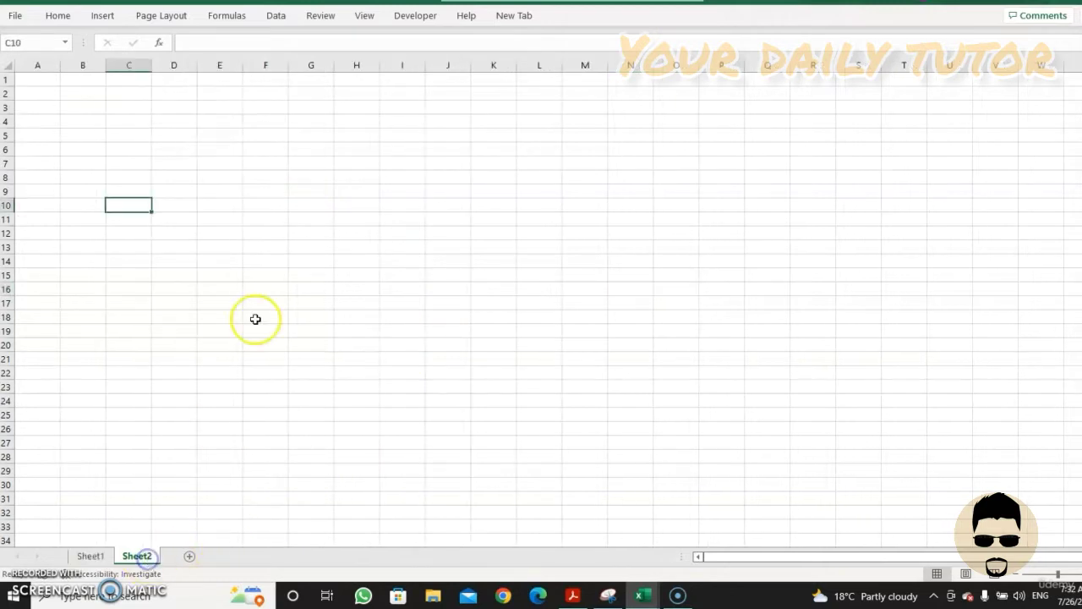
click(94, 204)
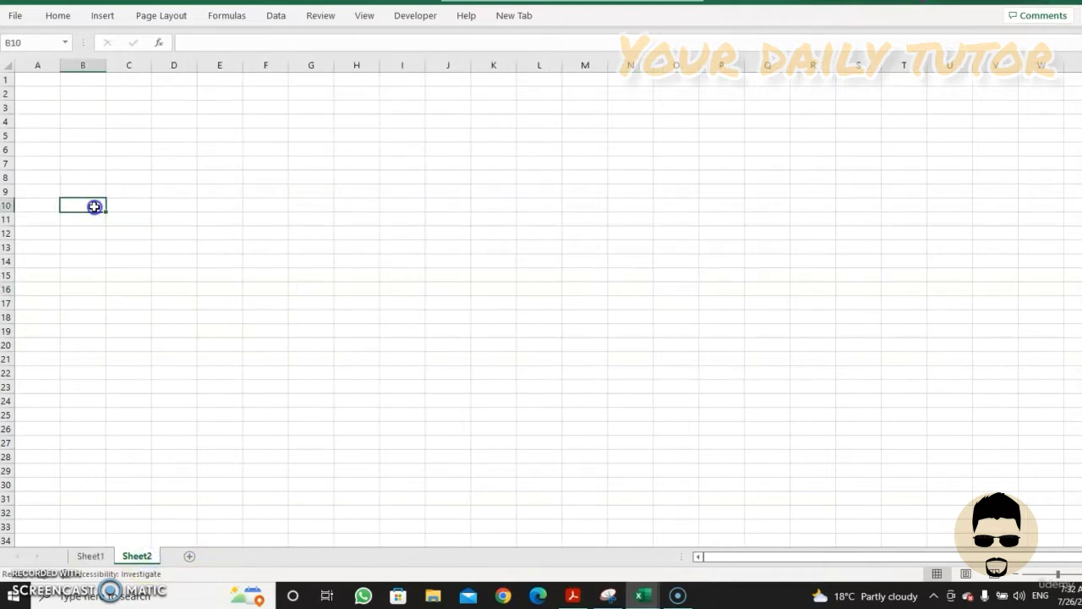
text(33)
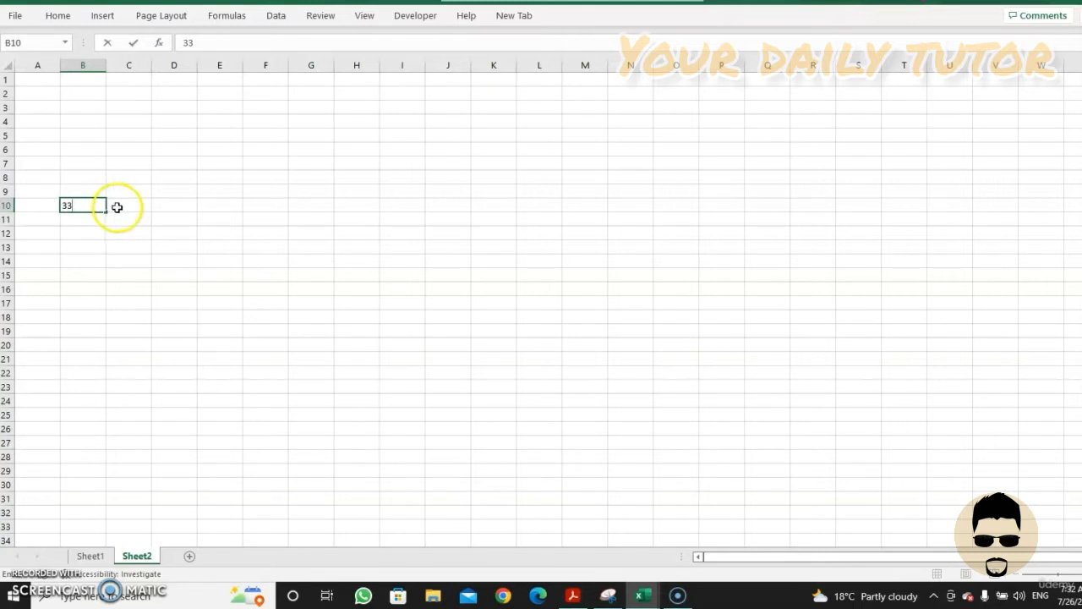
click(117, 206)
text(33)
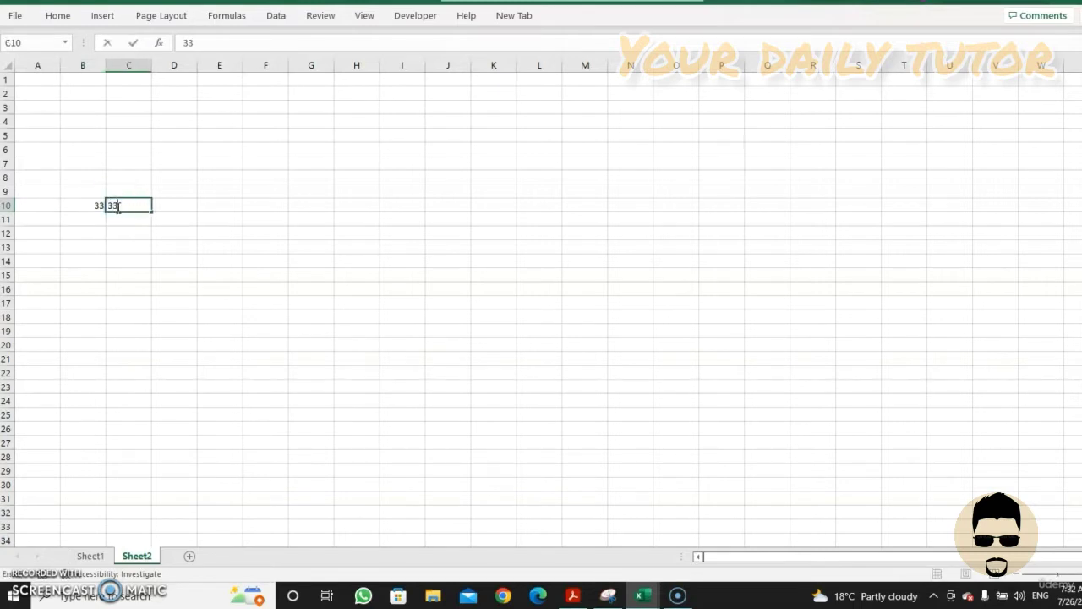
click(108, 246)
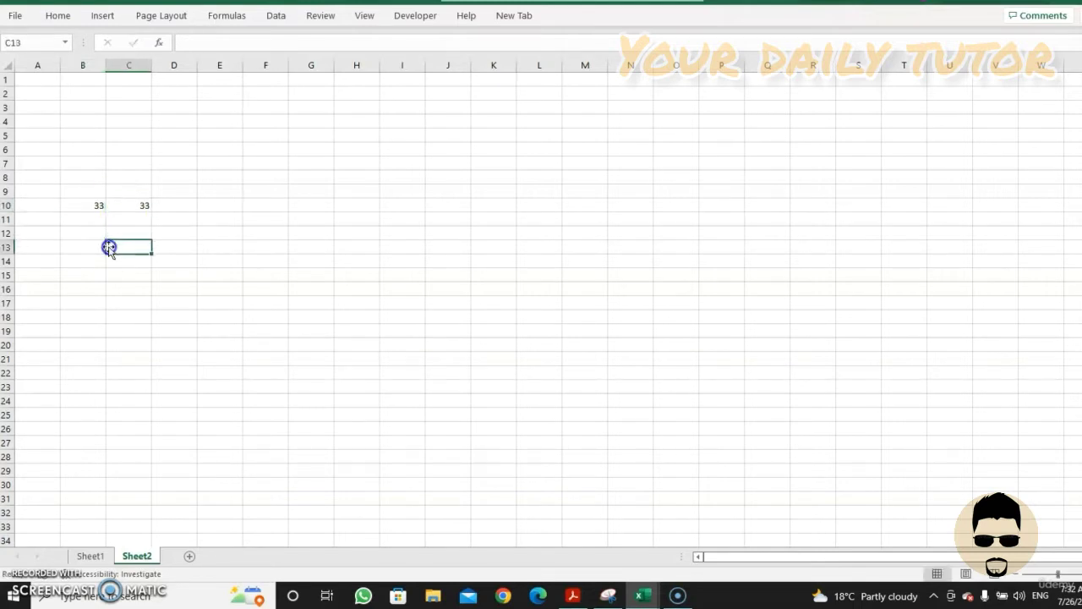
Step: Enter the addition formula =B10+C10 in cell D12
click(178, 234)
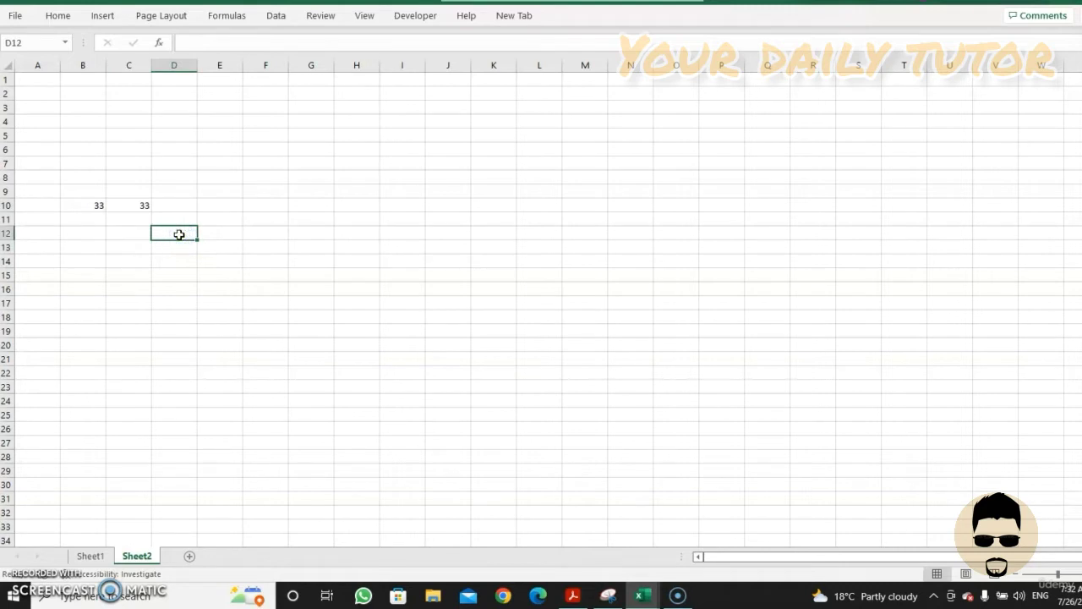
text(=)
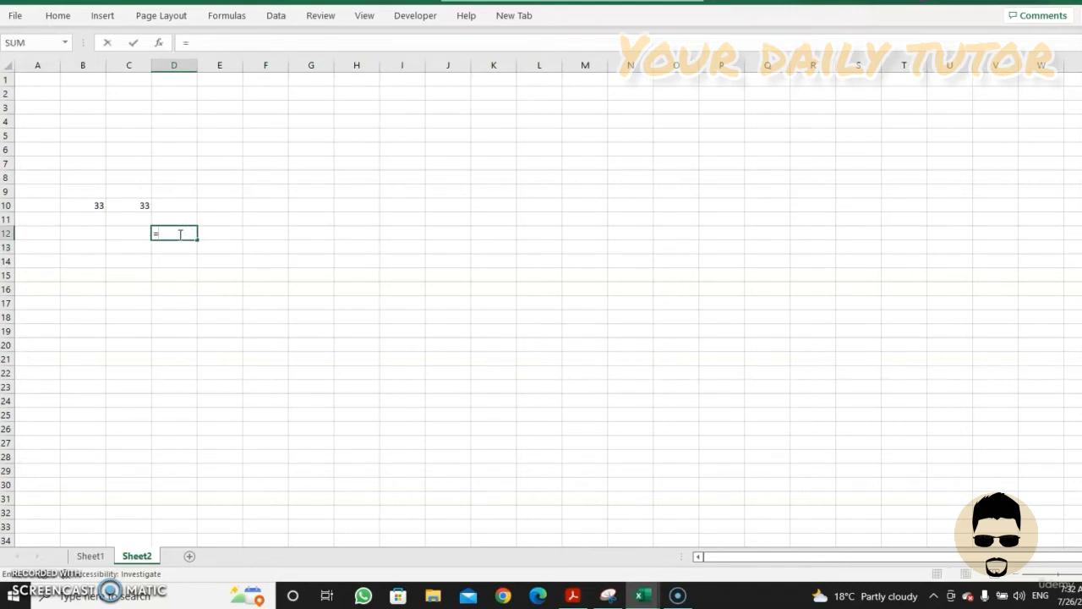
click(92, 205)
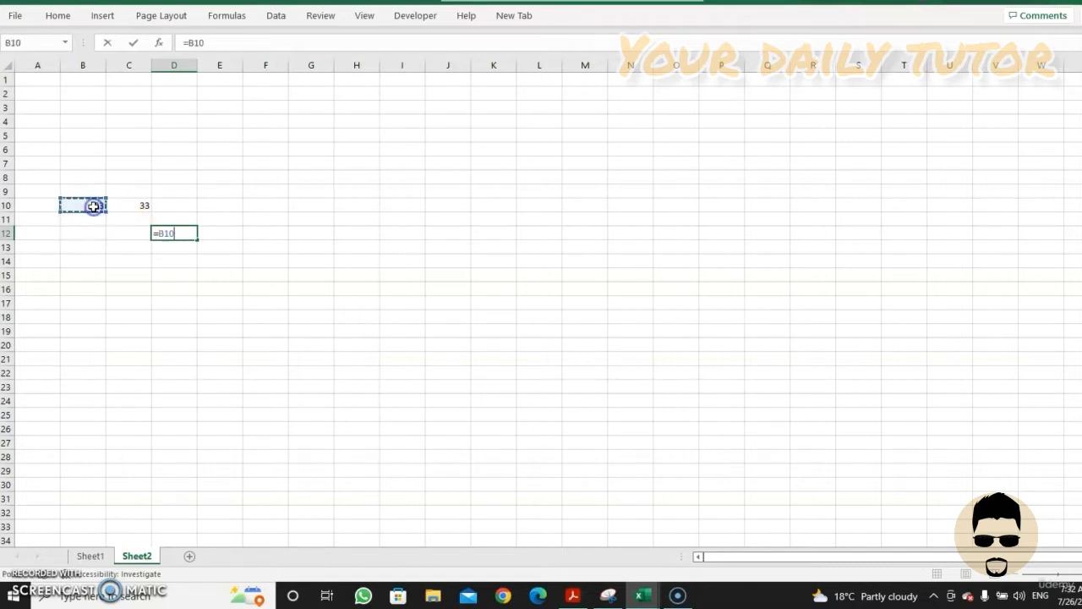
text(+)
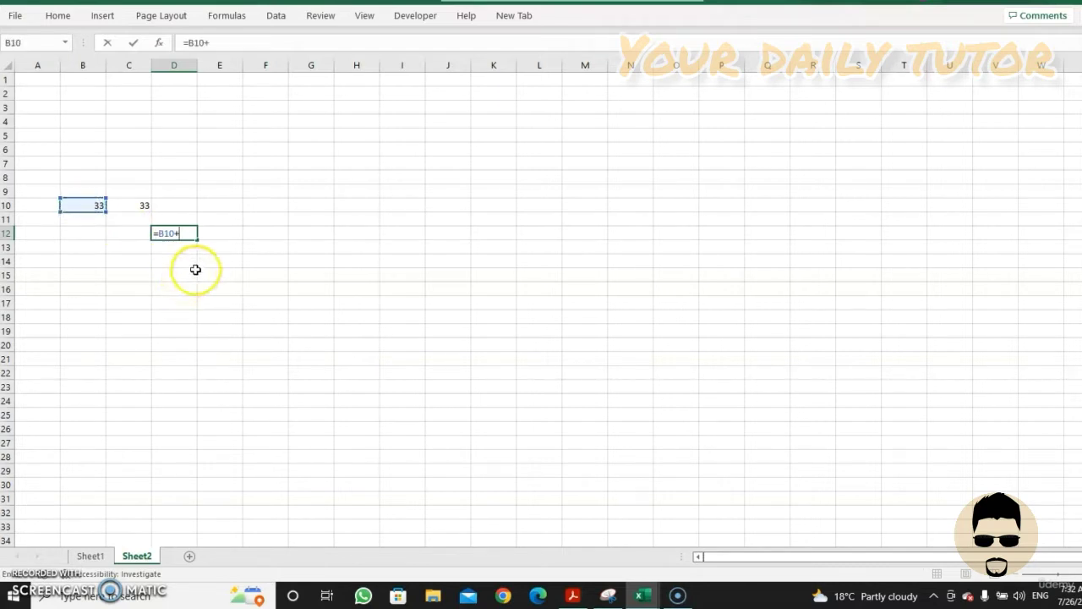
click(138, 206)
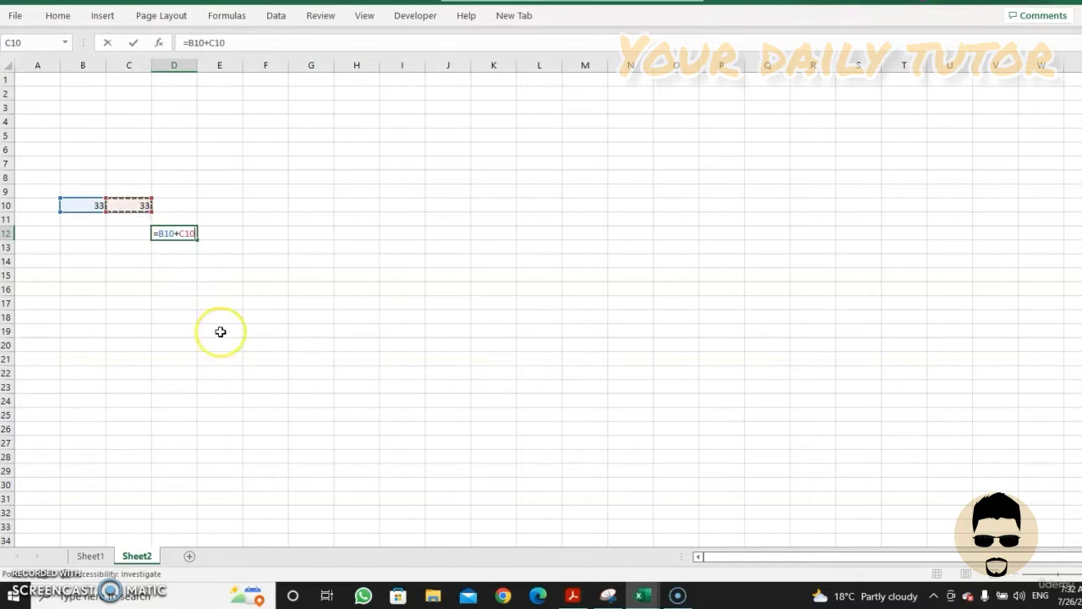
key(Return)
Step: Inspect the contents of B10, C10 and D12, including the cell references used in the D12 formula
click(186, 232)
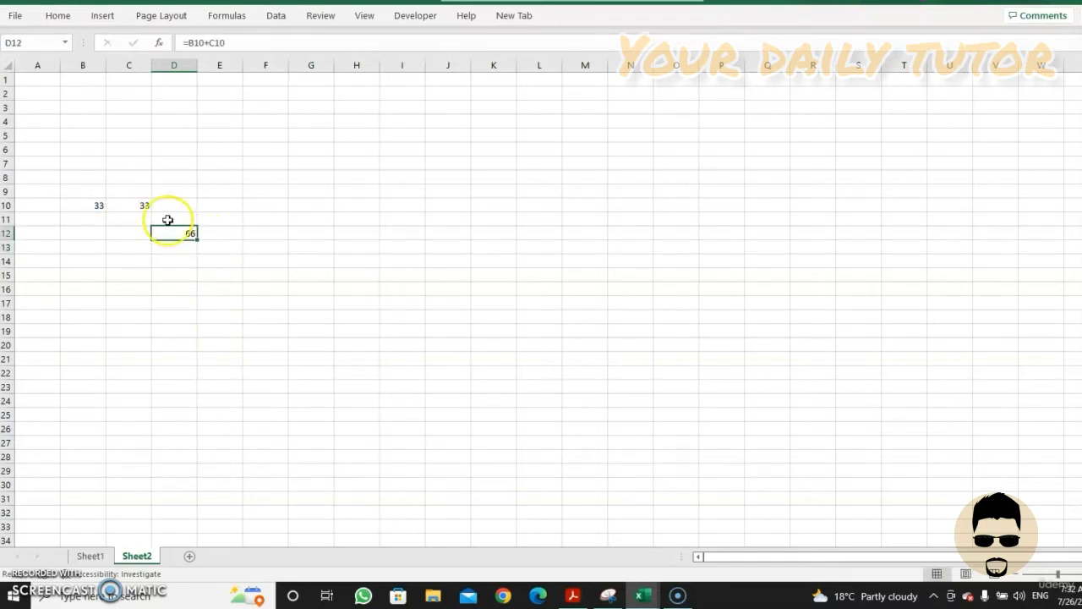
click(99, 206)
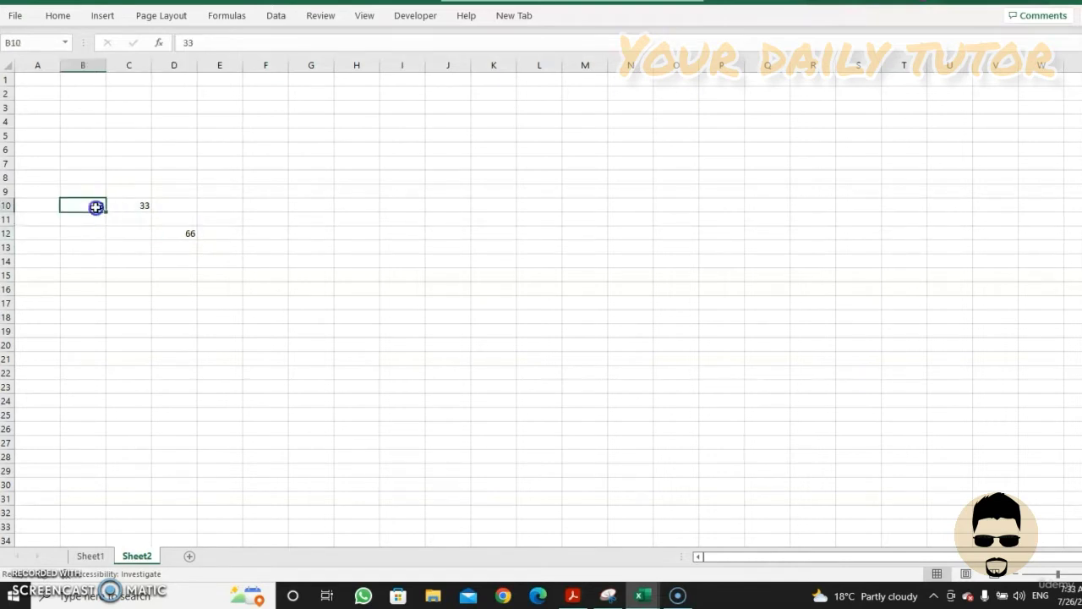
click(144, 206)
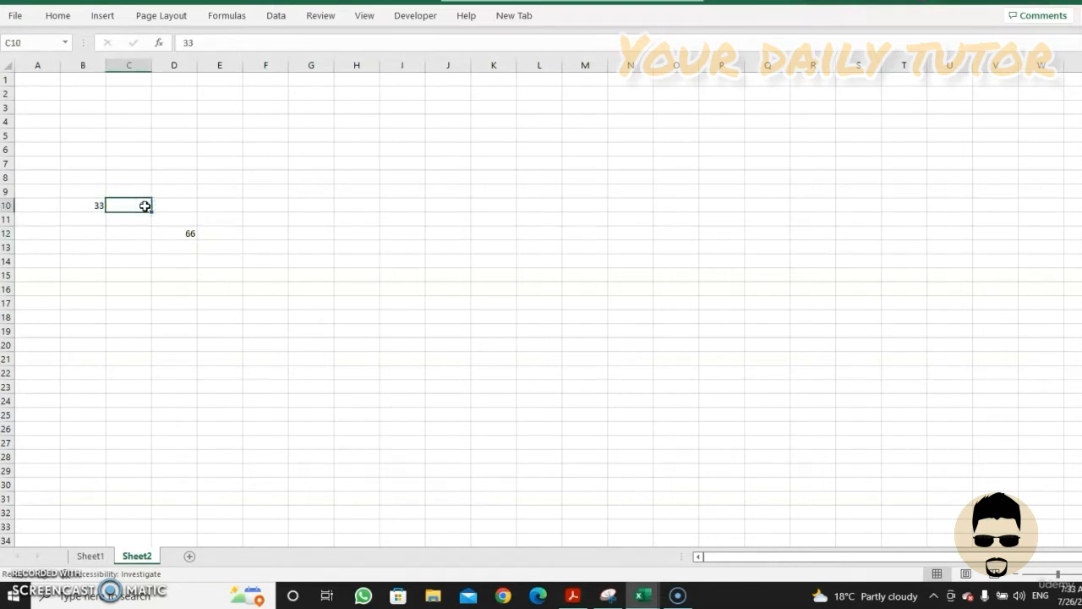
click(181, 233)
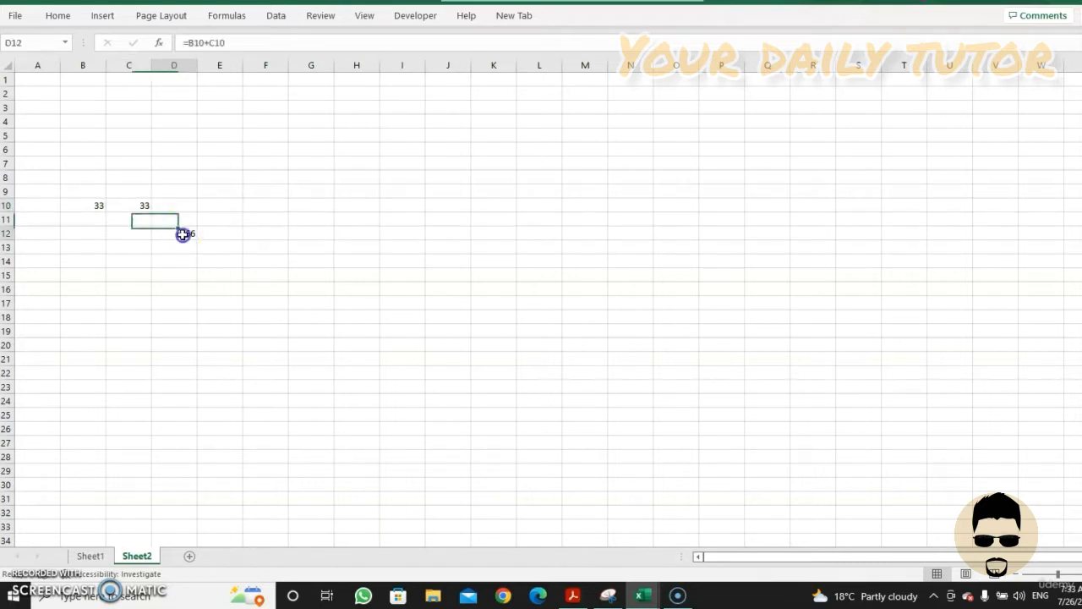
click(225, 42)
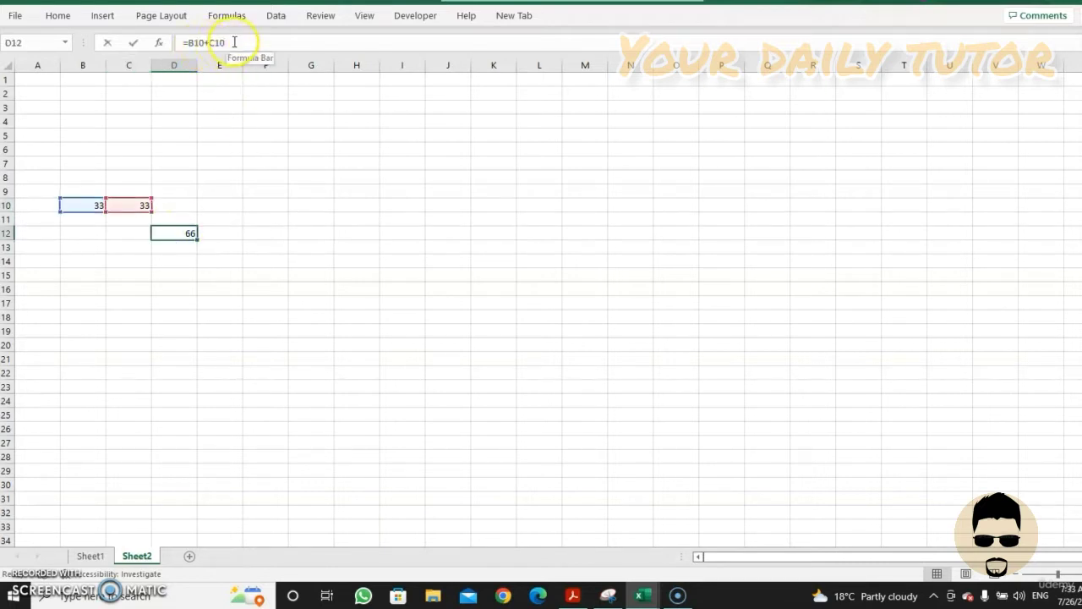
click(147, 244)
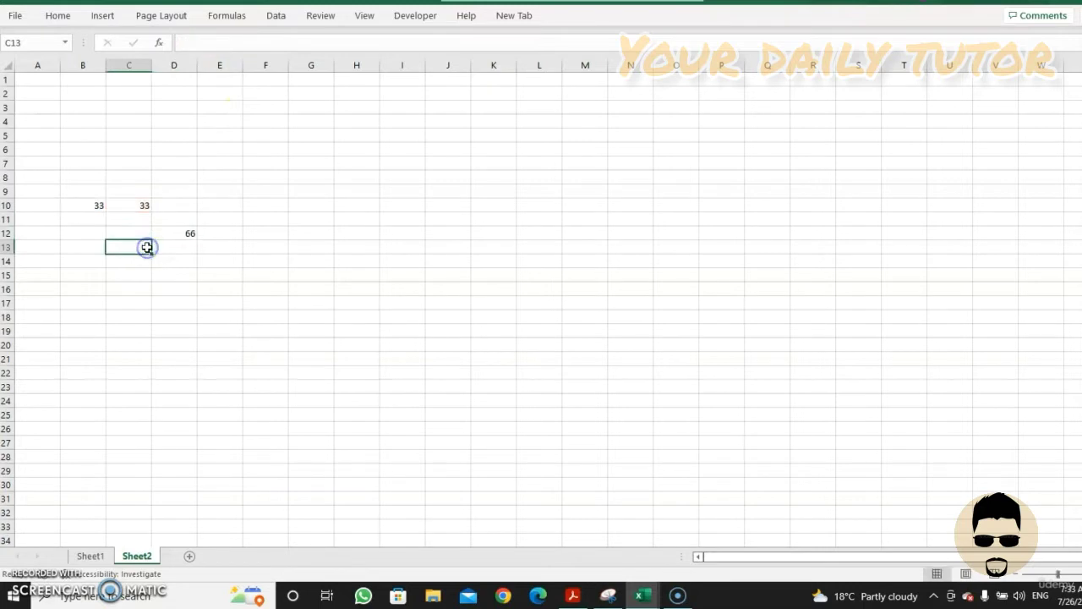
Step: Change the value in cell B10 to 44
click(104, 211)
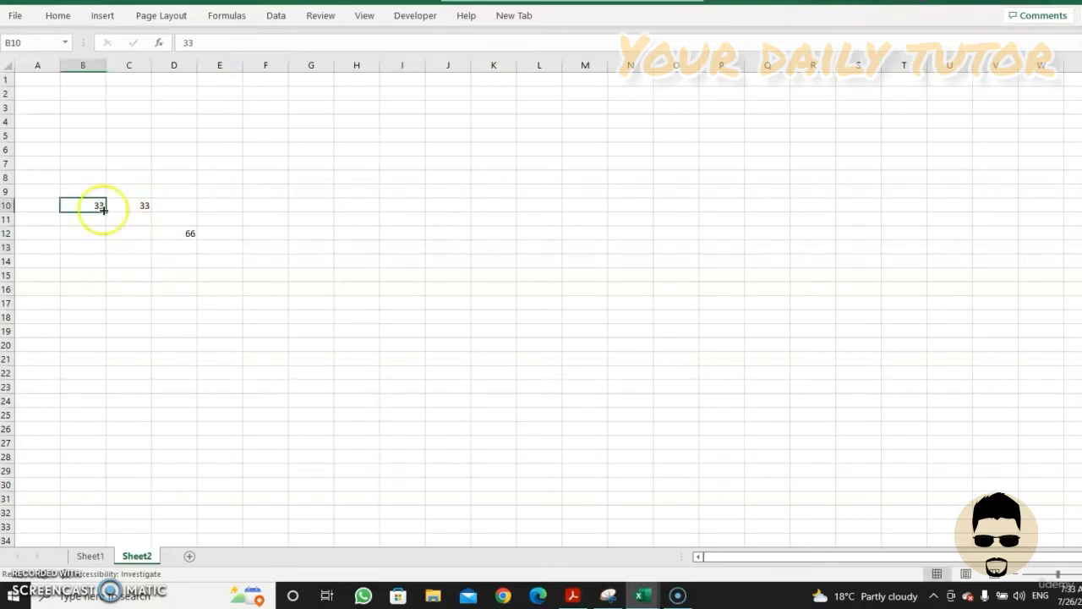
click(104, 210)
click(98, 207)
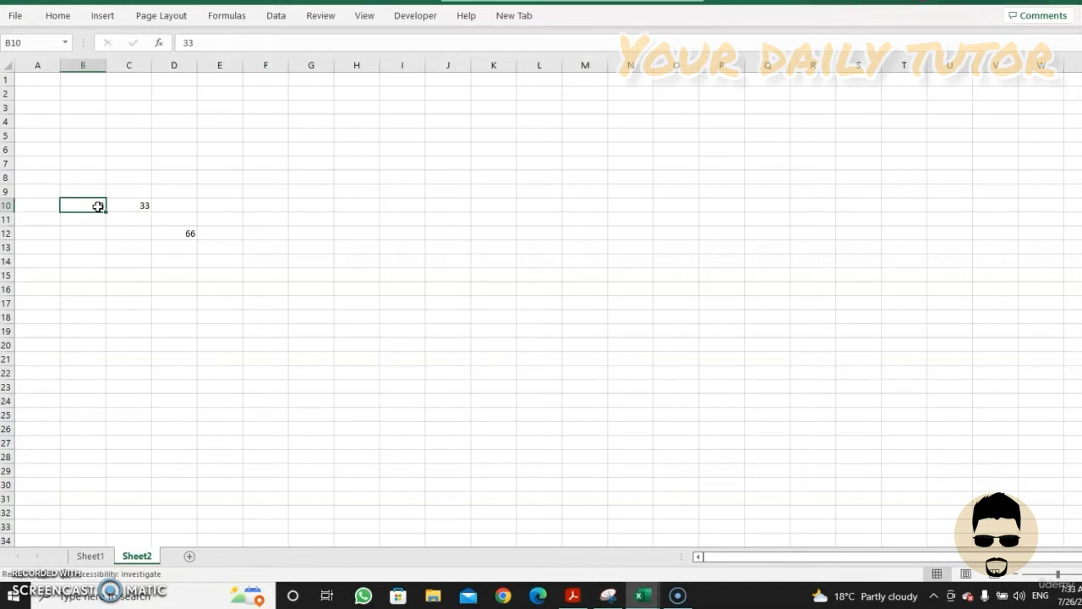
text(44)
click(181, 273)
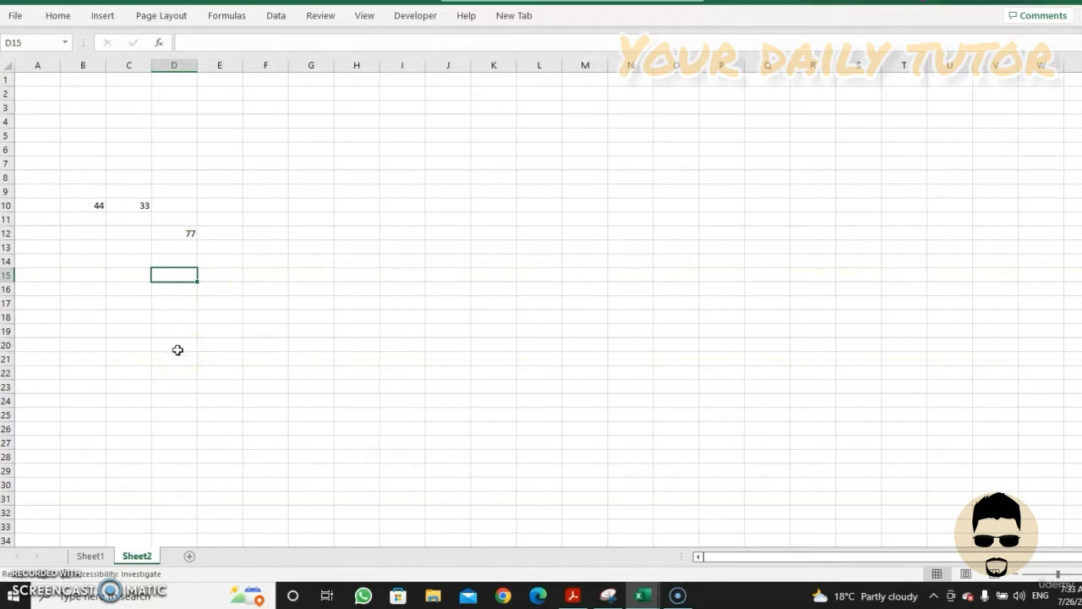
Step: Review the formula behind D12 and the cells it refers to, and leave it for cell D15
click(184, 235)
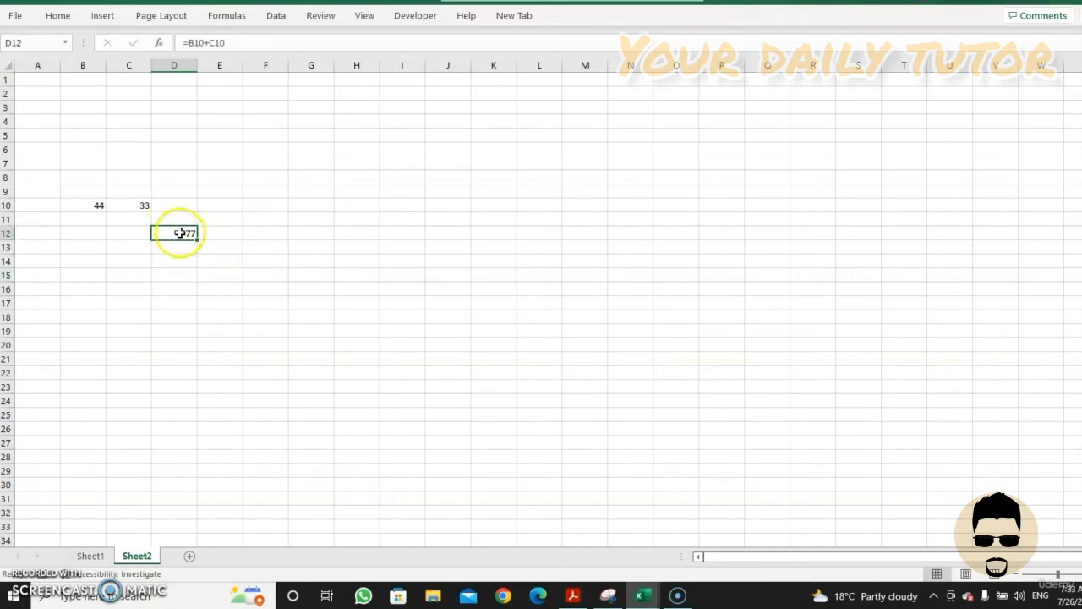
click(235, 43)
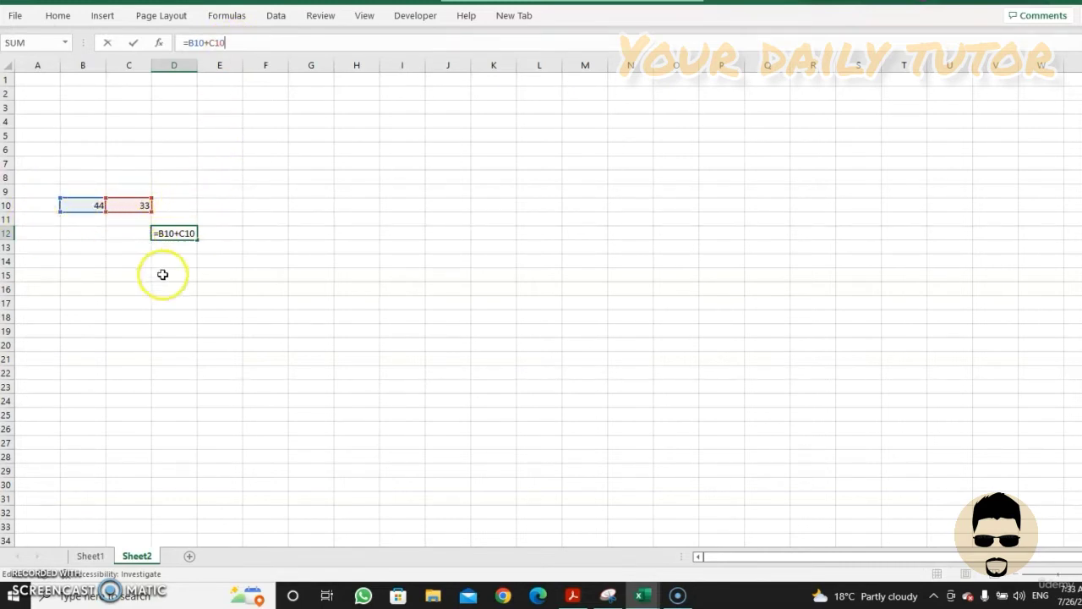
click(166, 275)
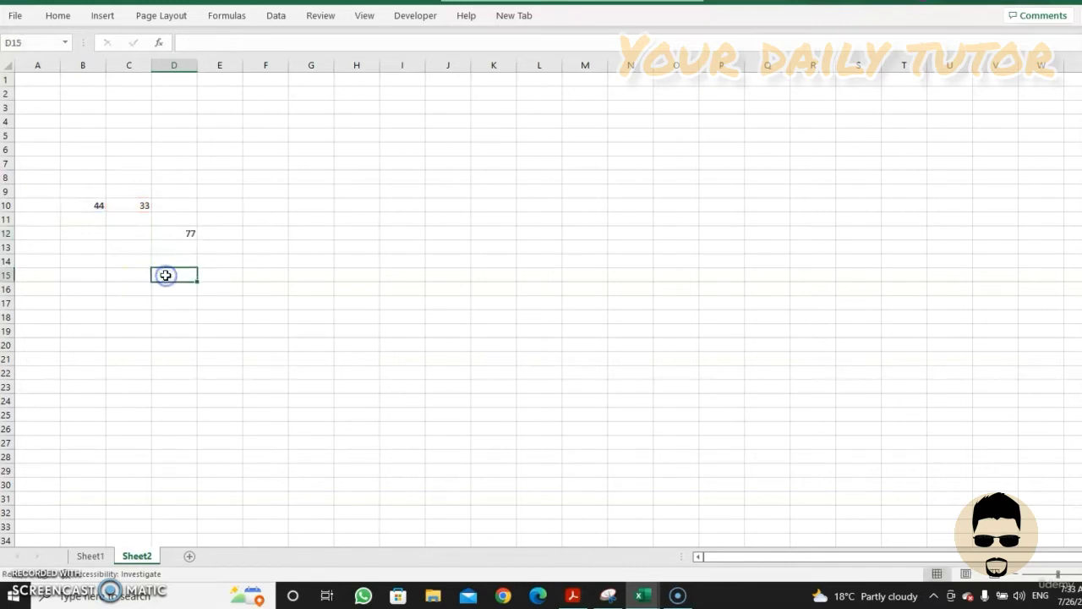
text(=su)
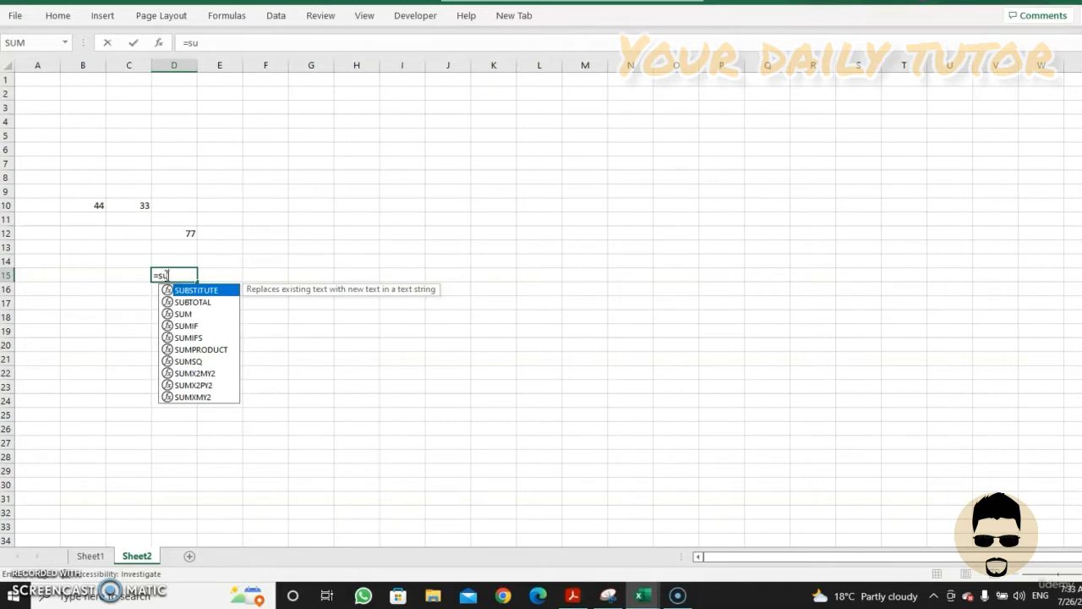
key(BackSpace)
key(BackSpace)
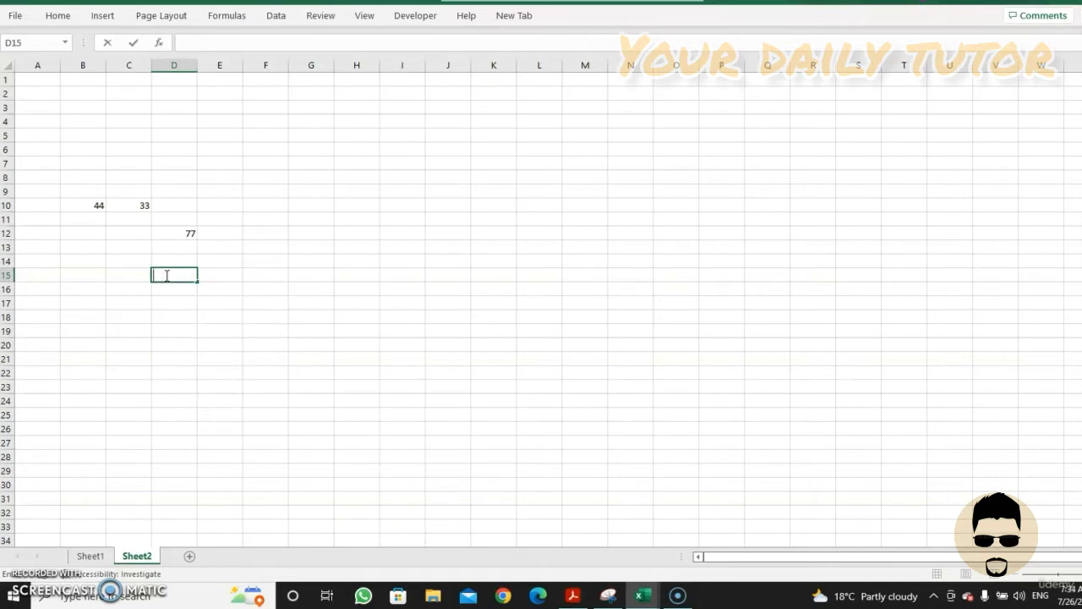
Step: Start a SUM function in cell D15 with B10 as its first reference
text(=)
text(s)
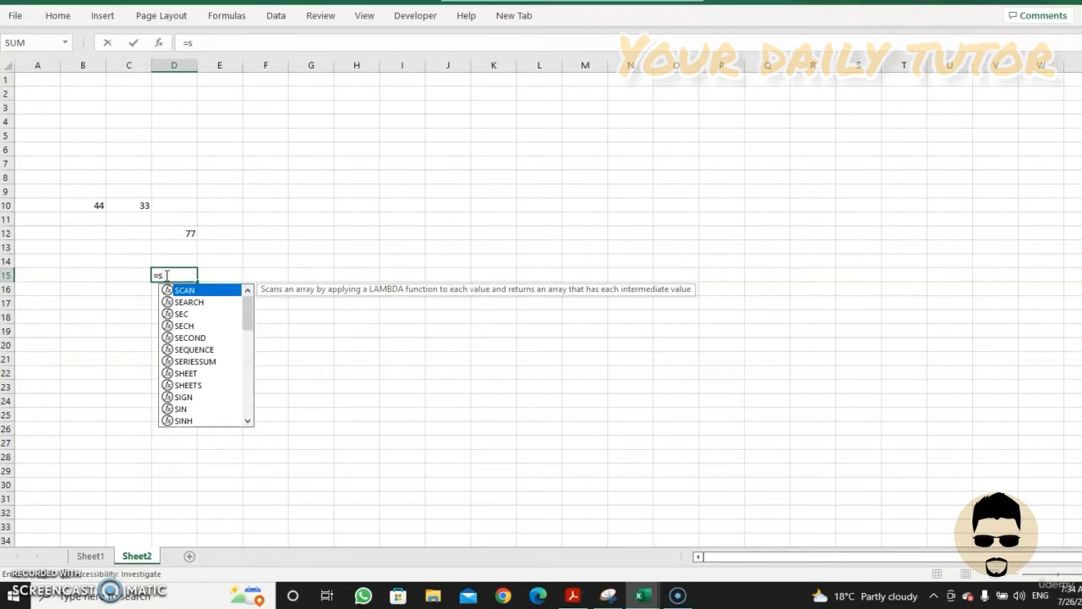
text(u)
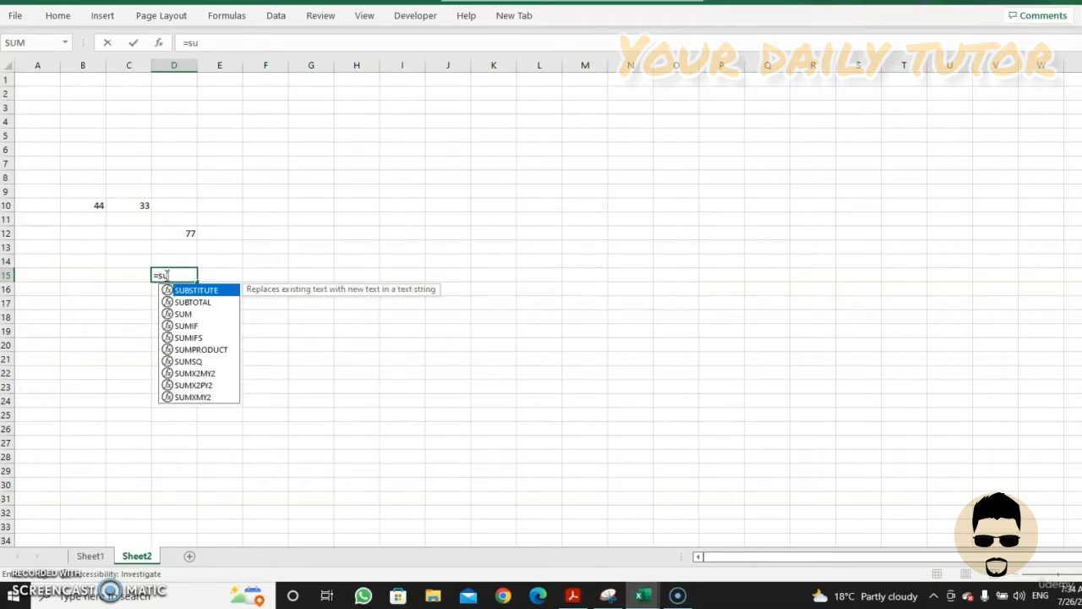
click(181, 314)
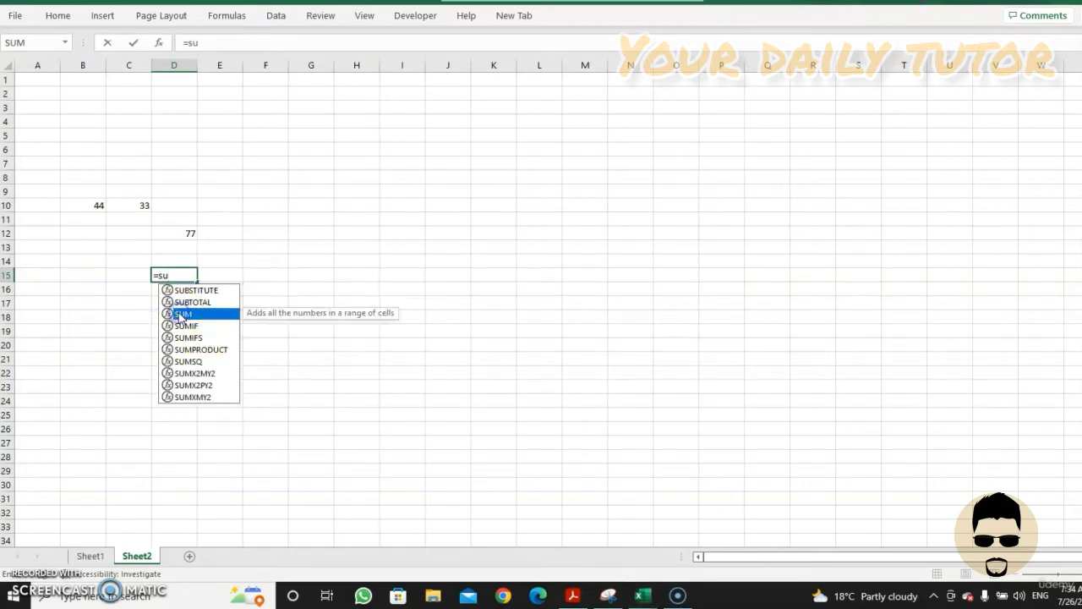
double_click(181, 314)
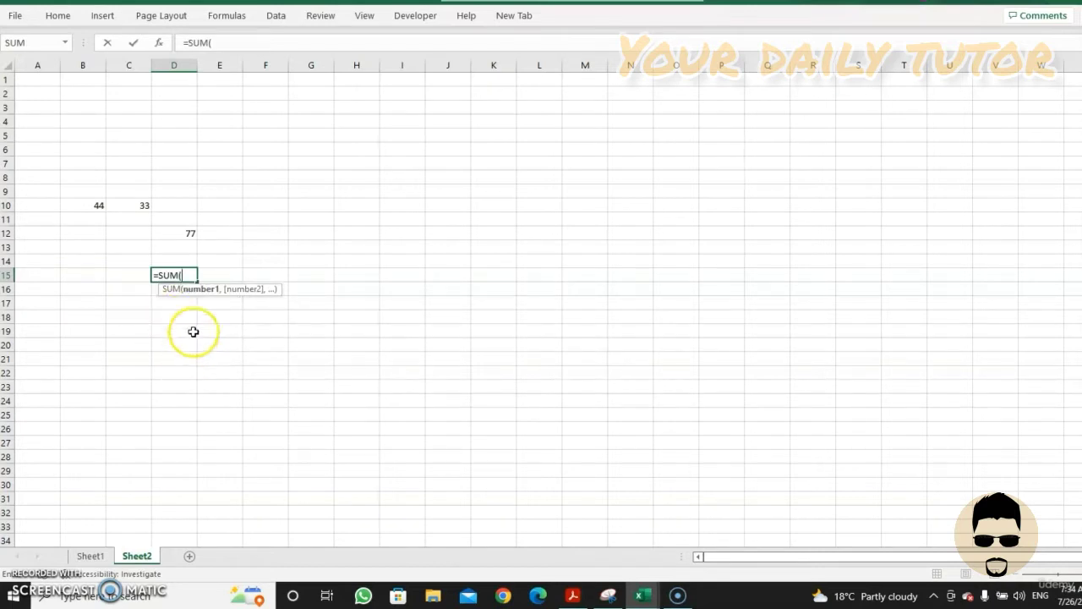
click(97, 206)
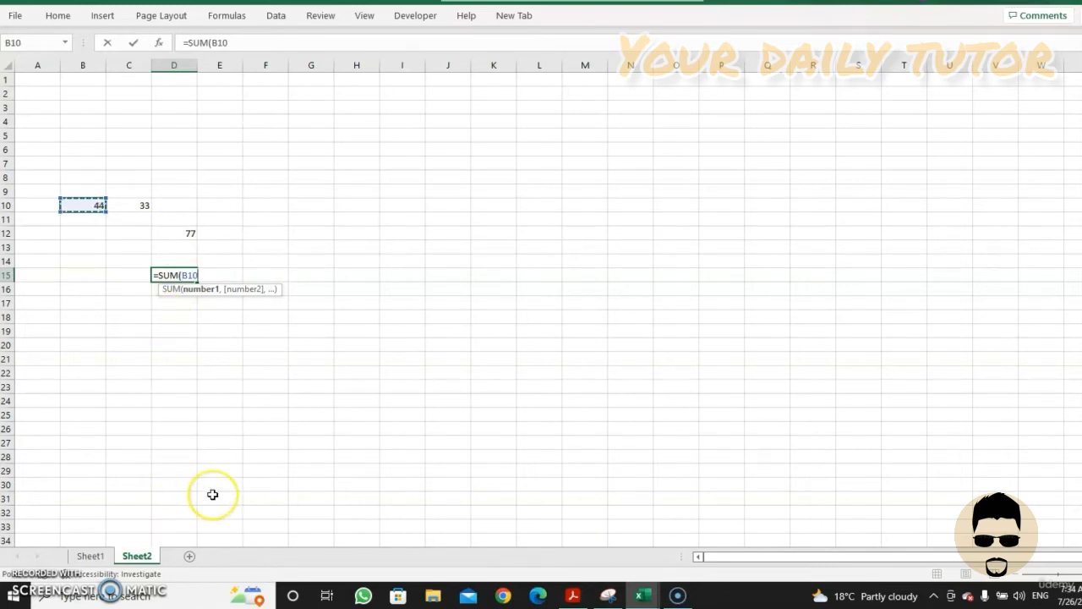
Step: Extend the SUM with cell B7 picked on Sheet1, and finish it from Sheet2 as =SUM(B10+Sheet2!B7)
text(+)
click(90, 556)
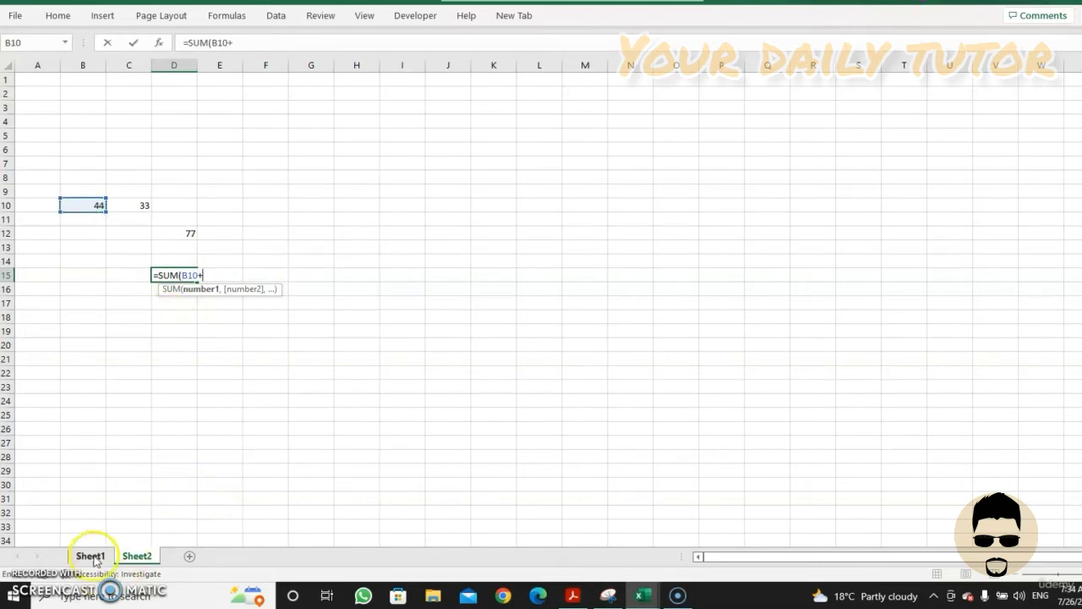
click(134, 289)
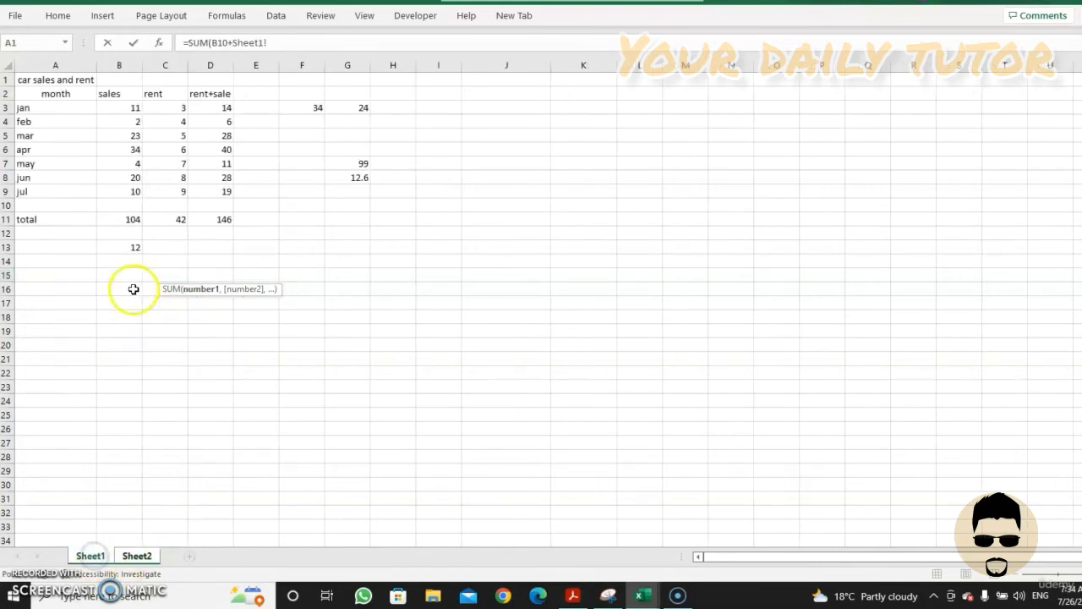
click(135, 166)
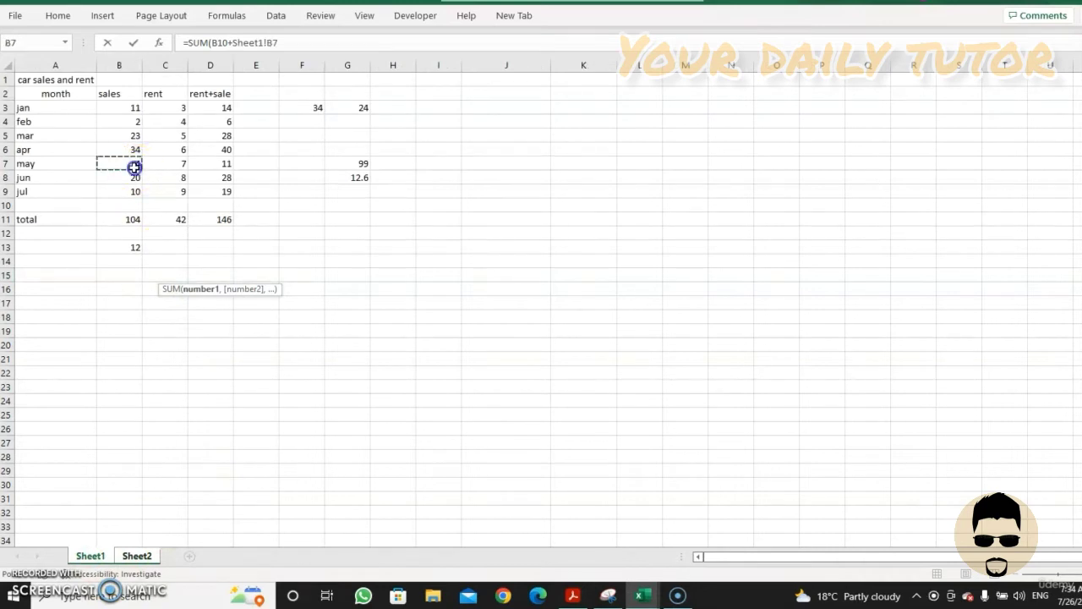
click(140, 555)
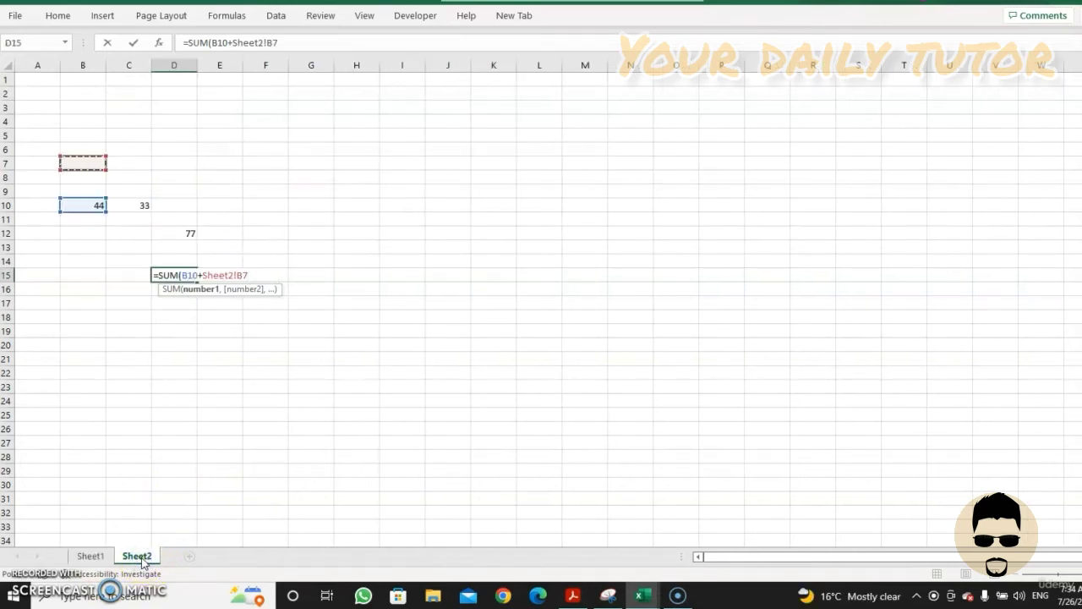
text())
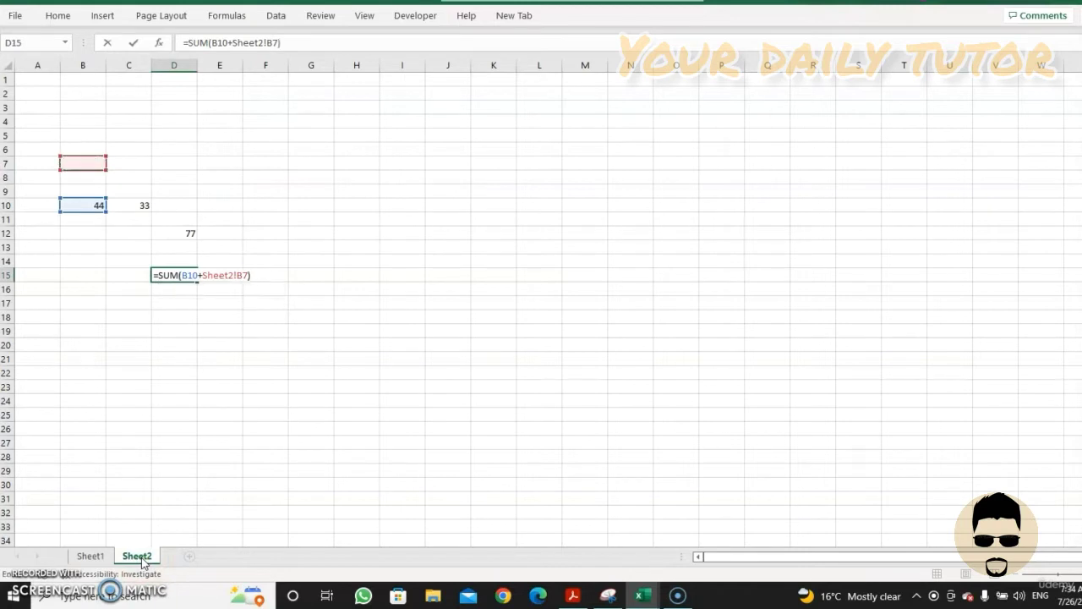
key(Return)
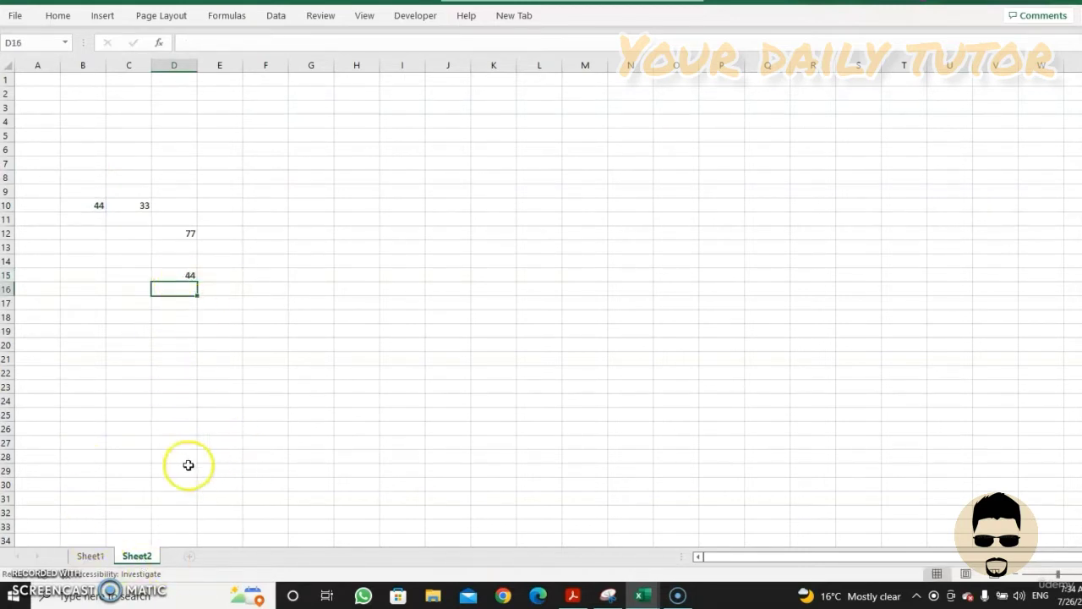
Step: Clear the contents of cells D15, D12, C10 and B10 on Sheet2
click(91, 557)
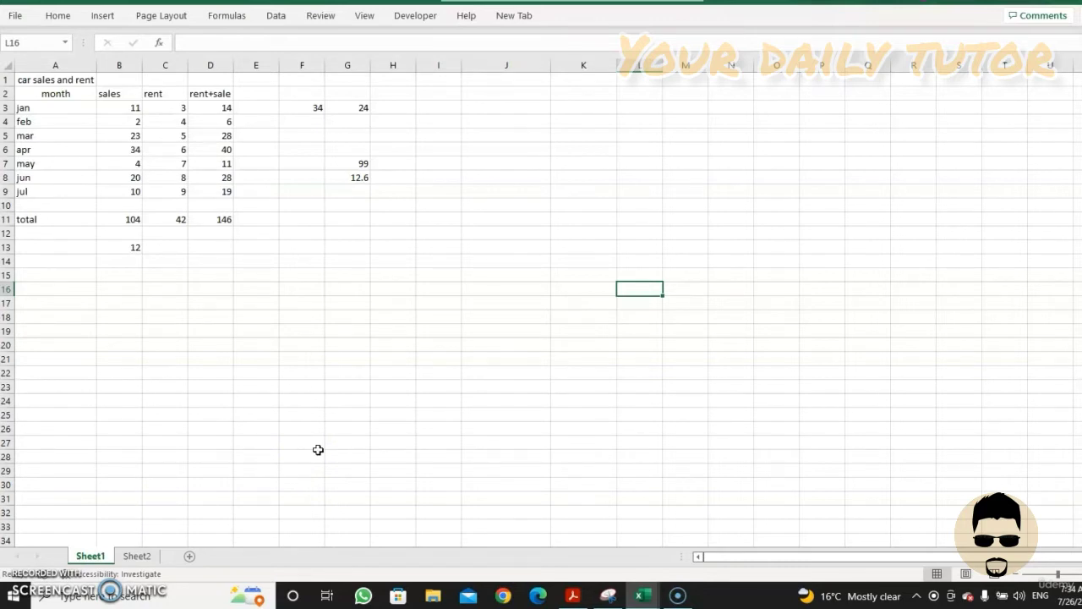
click(136, 557)
click(188, 274)
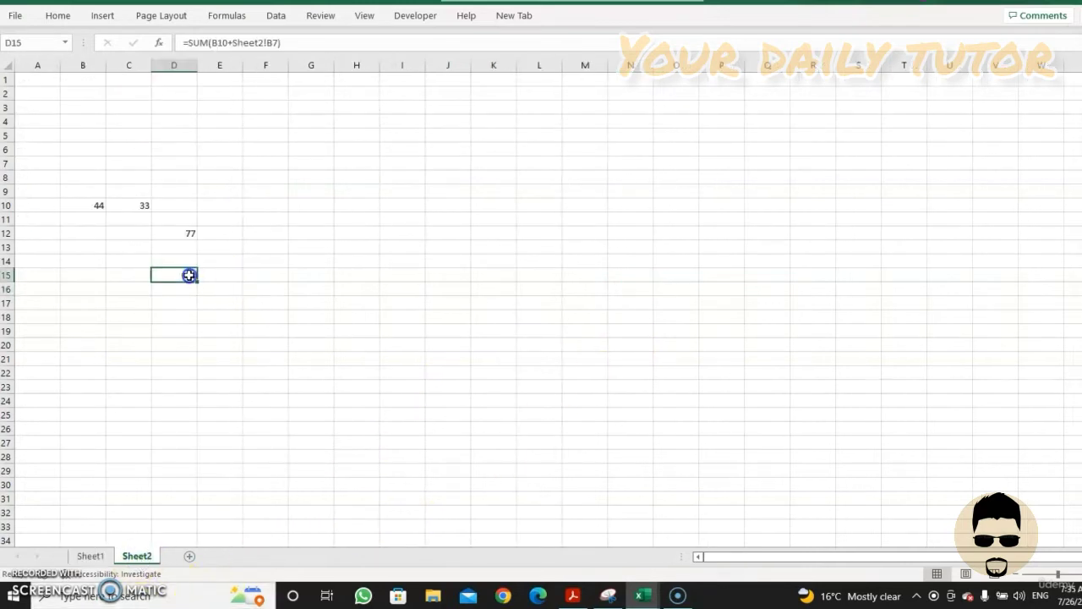
double_click(189, 275)
click(188, 238)
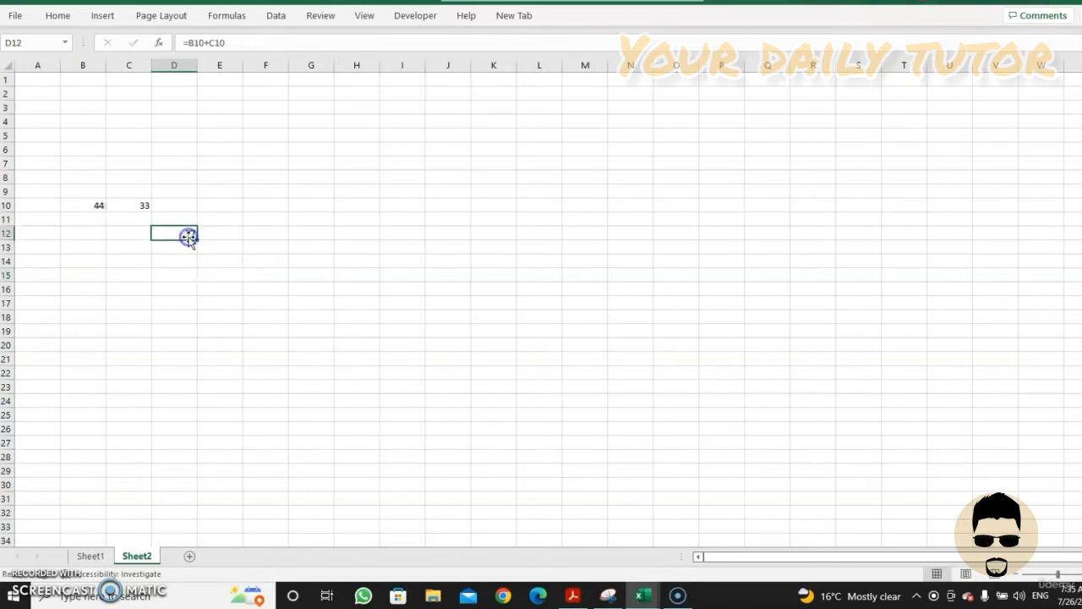
double_click(189, 237)
click(130, 204)
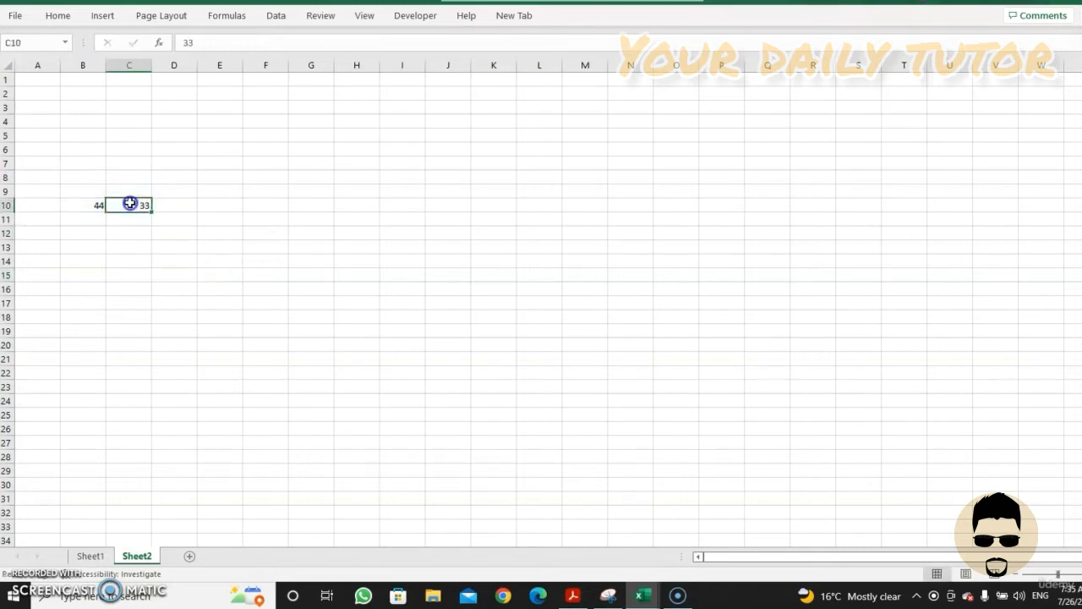
key(Delete)
click(93, 204)
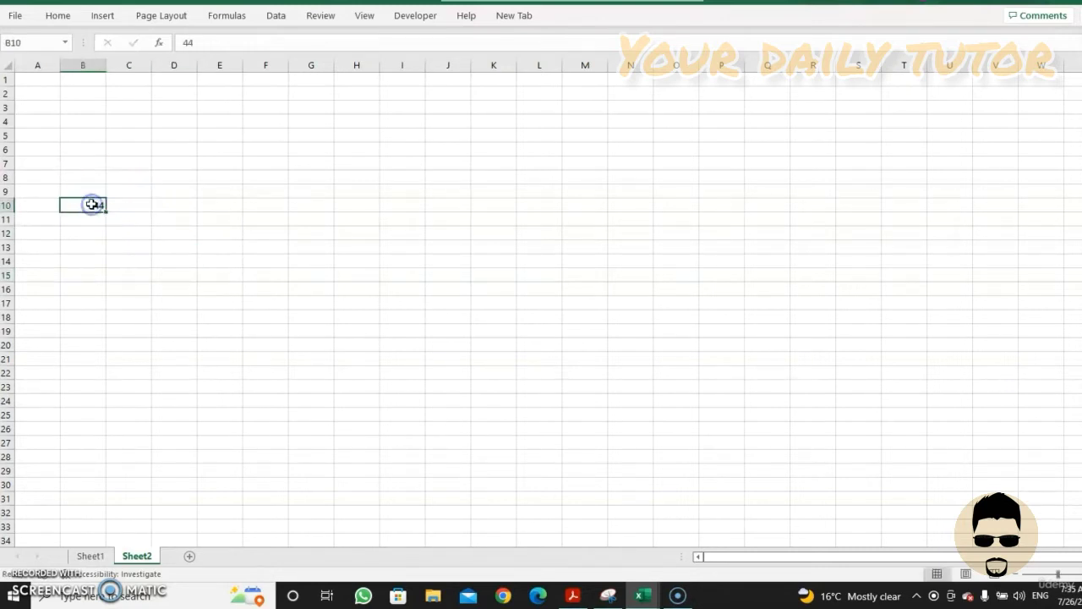
key(Delete)
Step: Enter the numbers 33, 44, 12, 21 and 54 down column D in cells D7 to D11
click(170, 159)
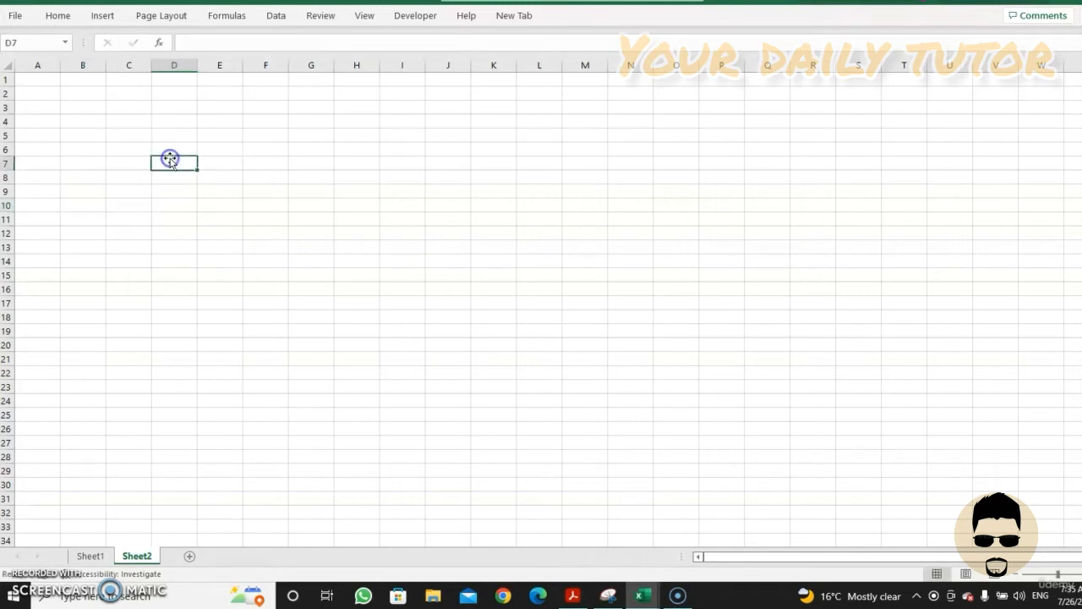
text(33)
click(157, 178)
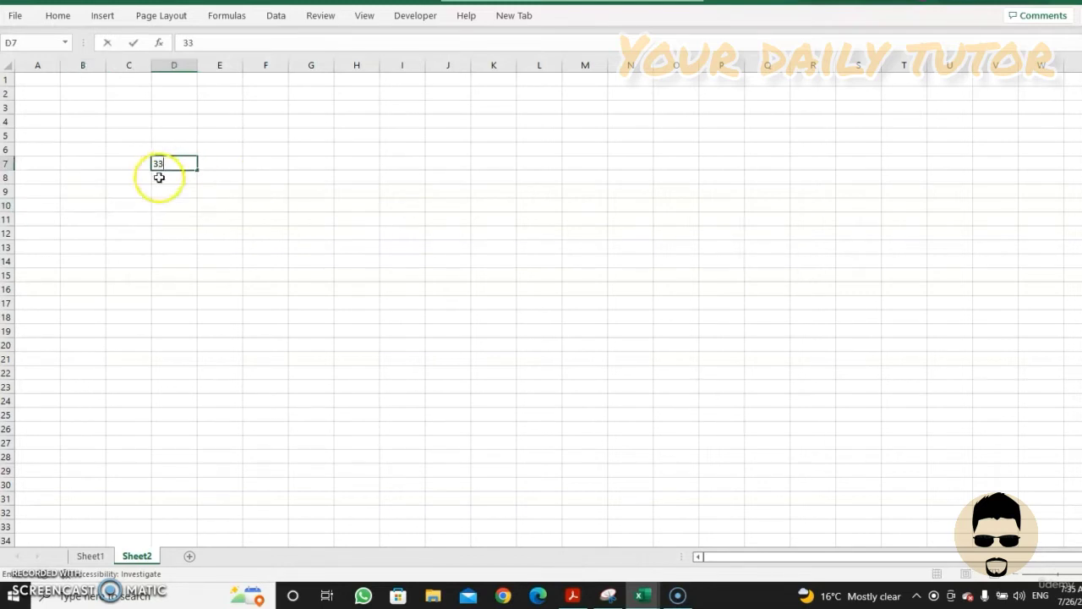
text(44)
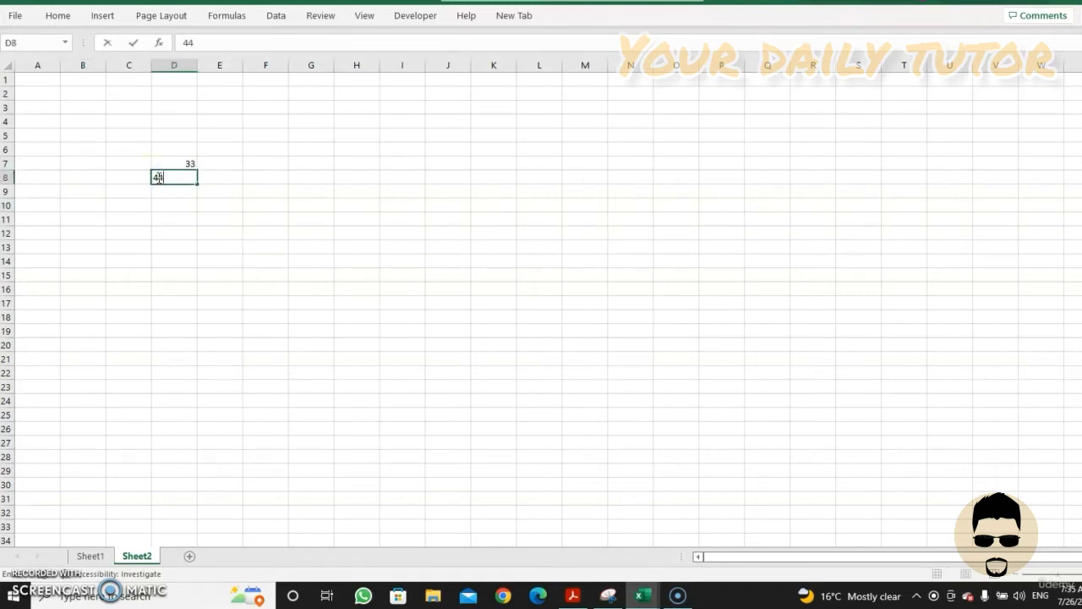
click(193, 191)
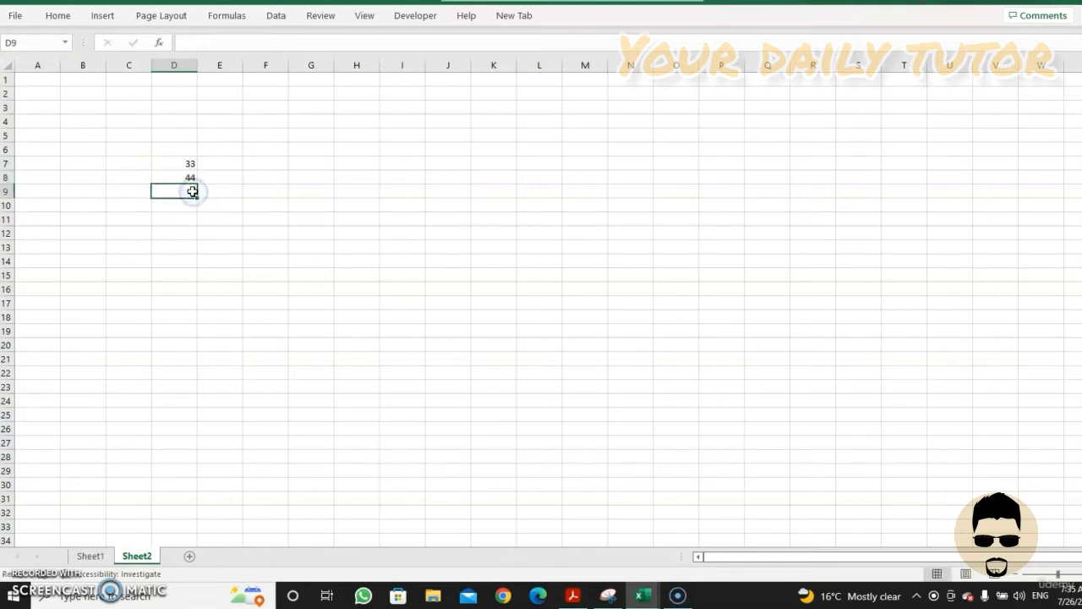
text(44)
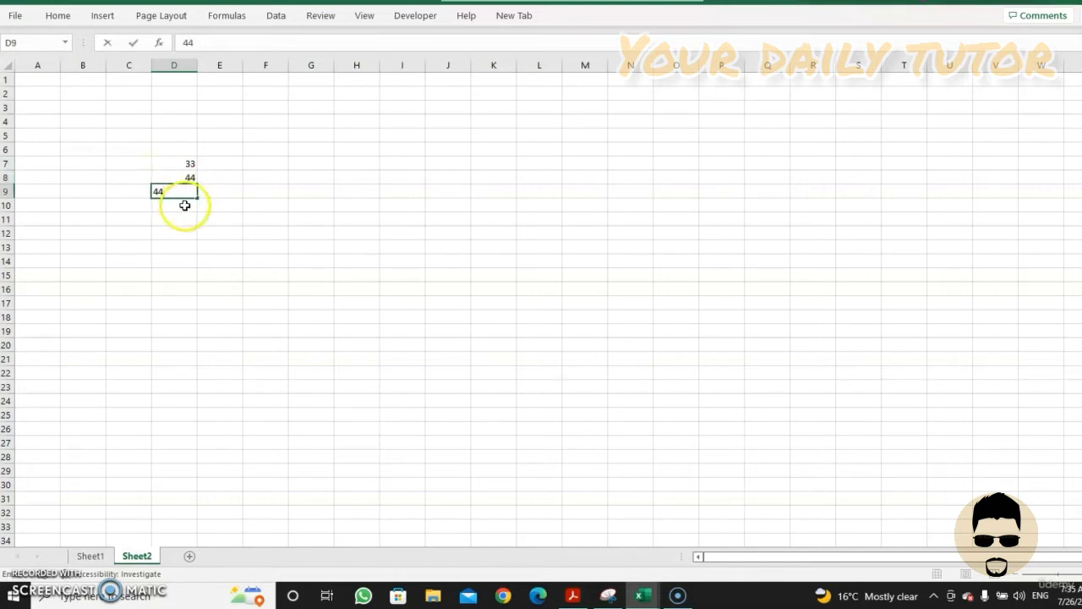
key(BackSpace)
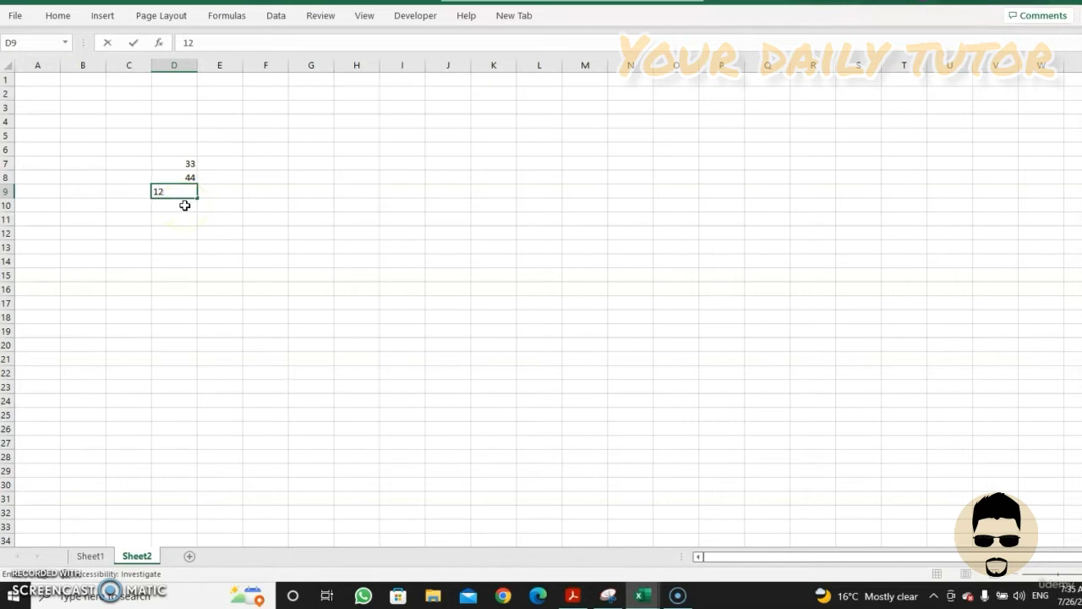
text(12)
key(Return)
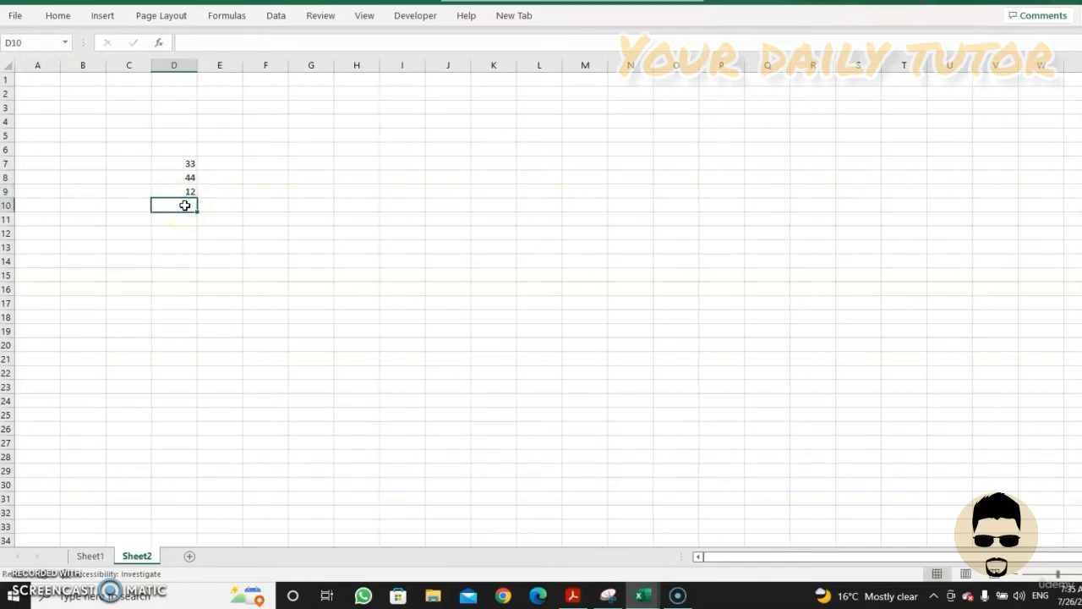
text(21)
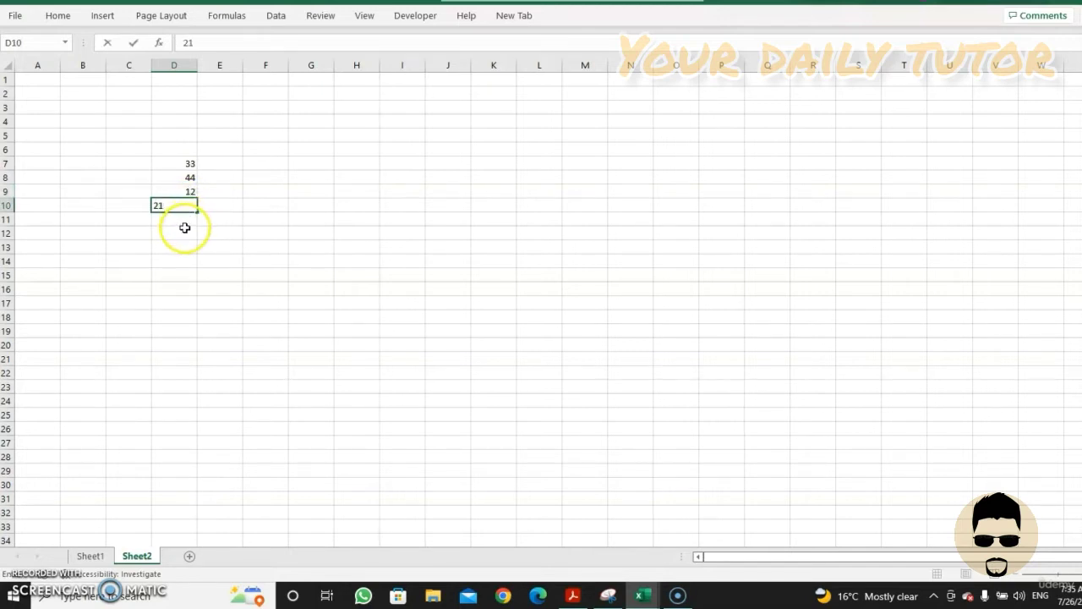
click(185, 218)
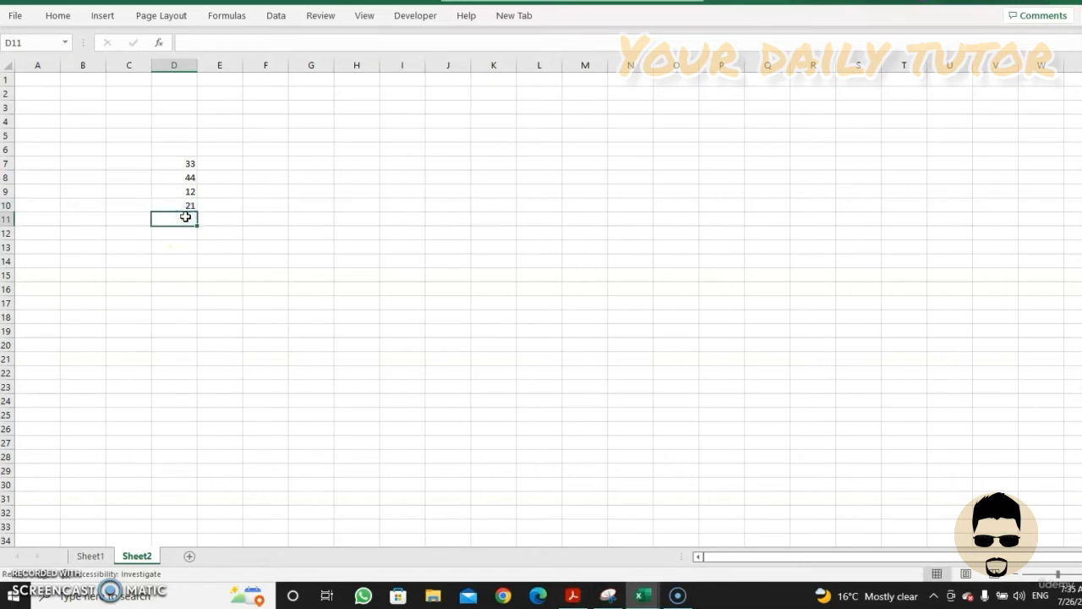
text(54)
click(182, 237)
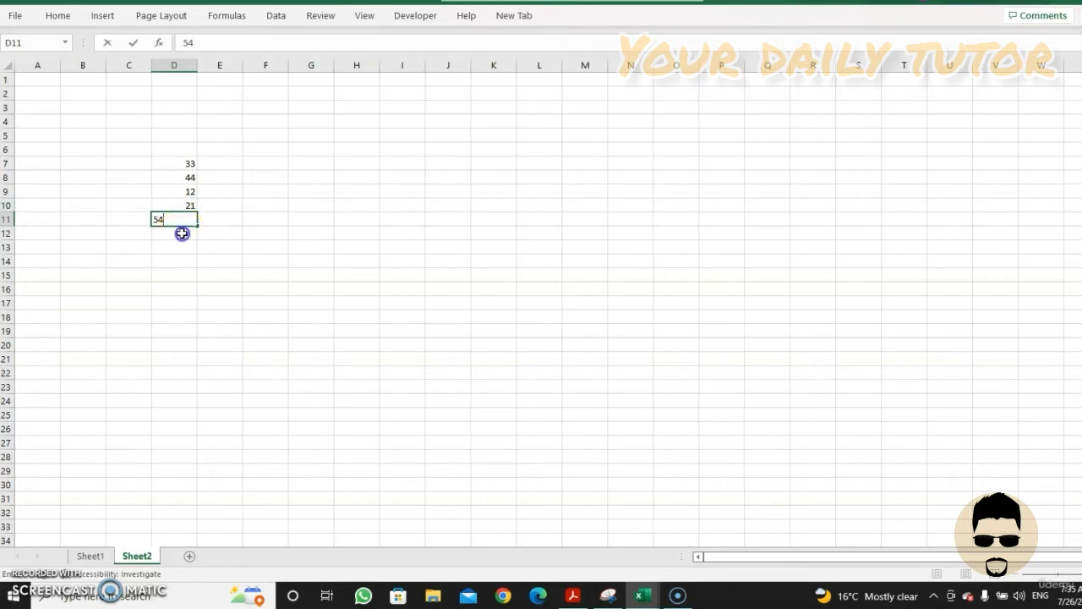
Step: Add the labels Sum in cell C14, Average in C17 and high in C21
click(138, 260)
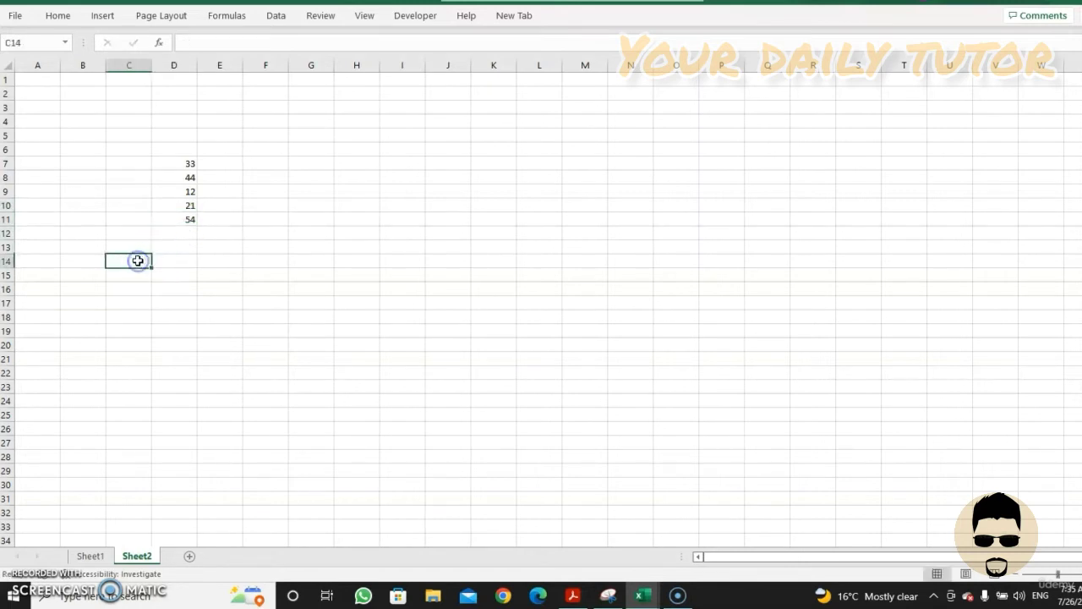
key(Caps_Lock)
text(S)
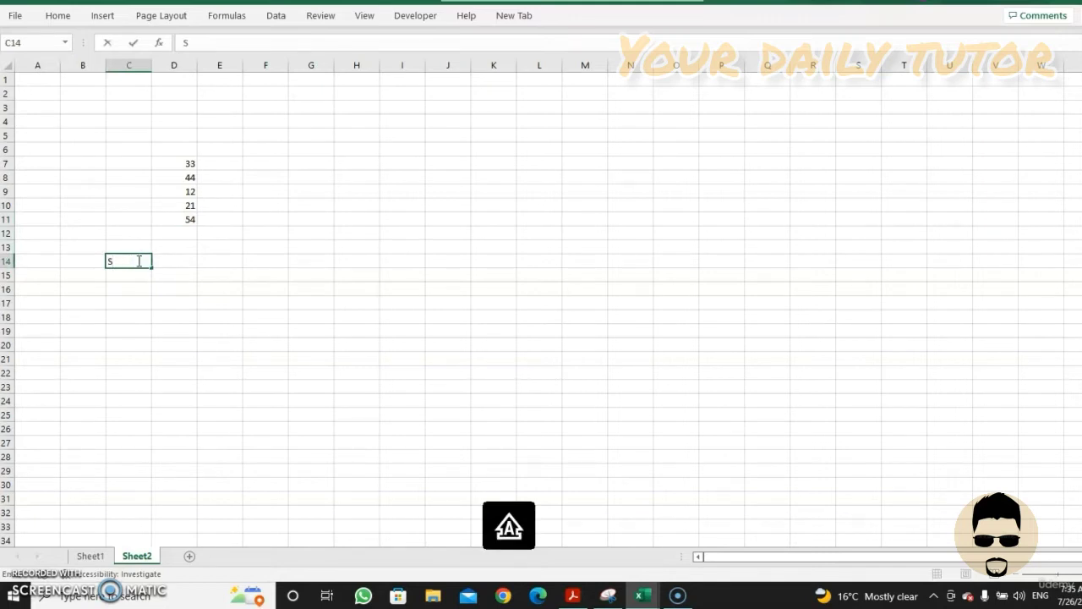
key(Caps_Lock)
text(um)
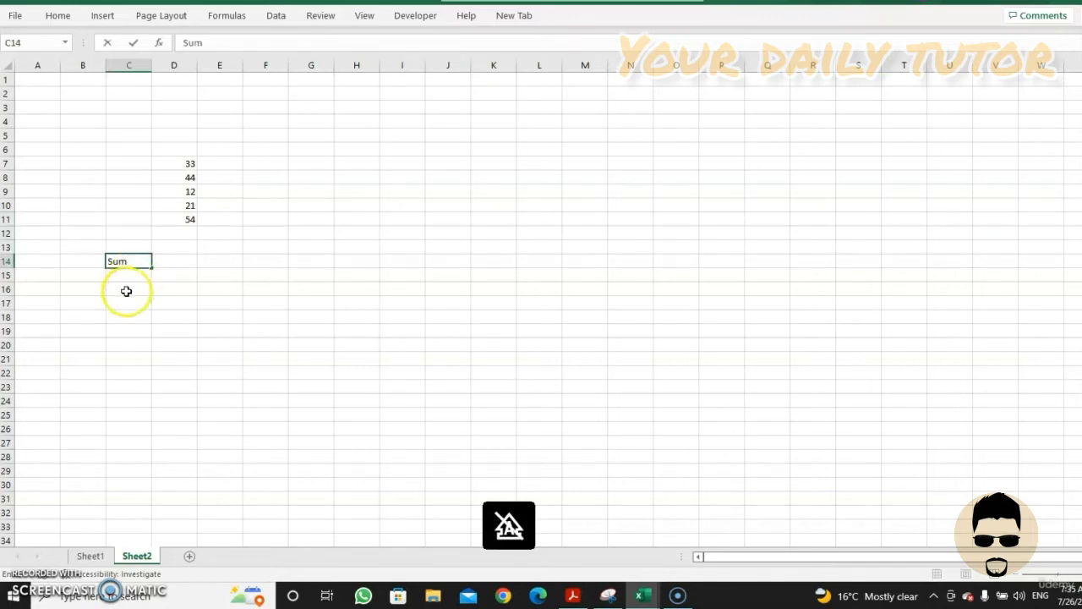
click(117, 302)
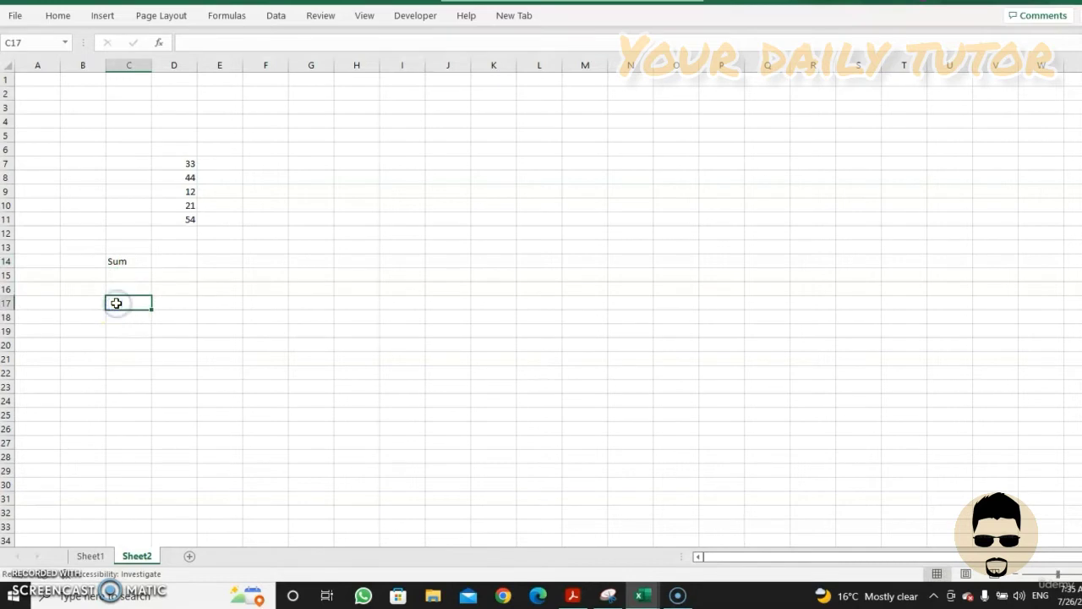
text(A)
key(Caps_Lock)
text(verage)
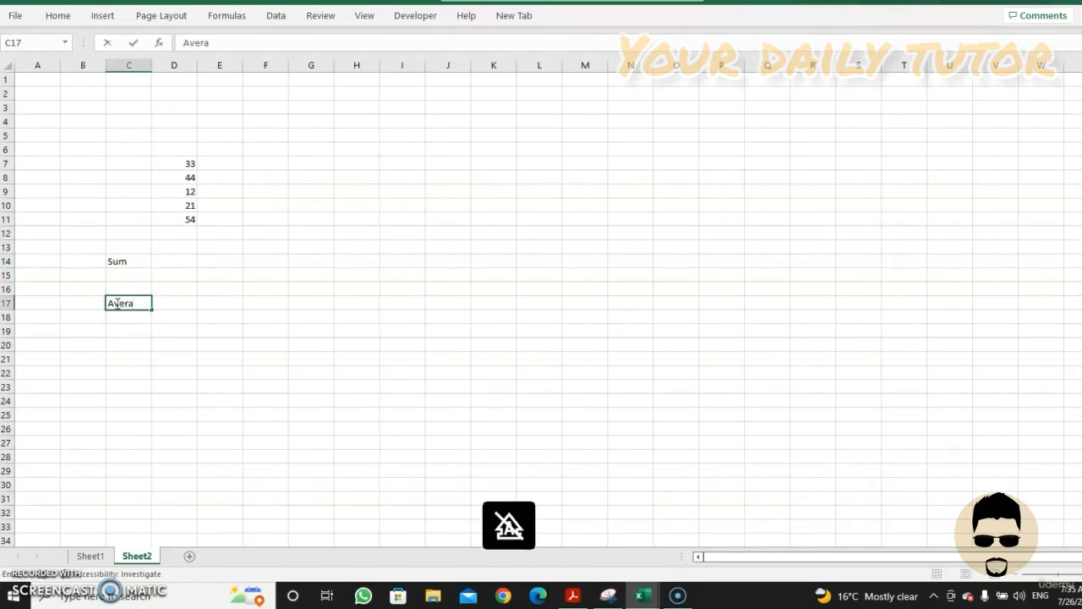
click(122, 360)
text(high)
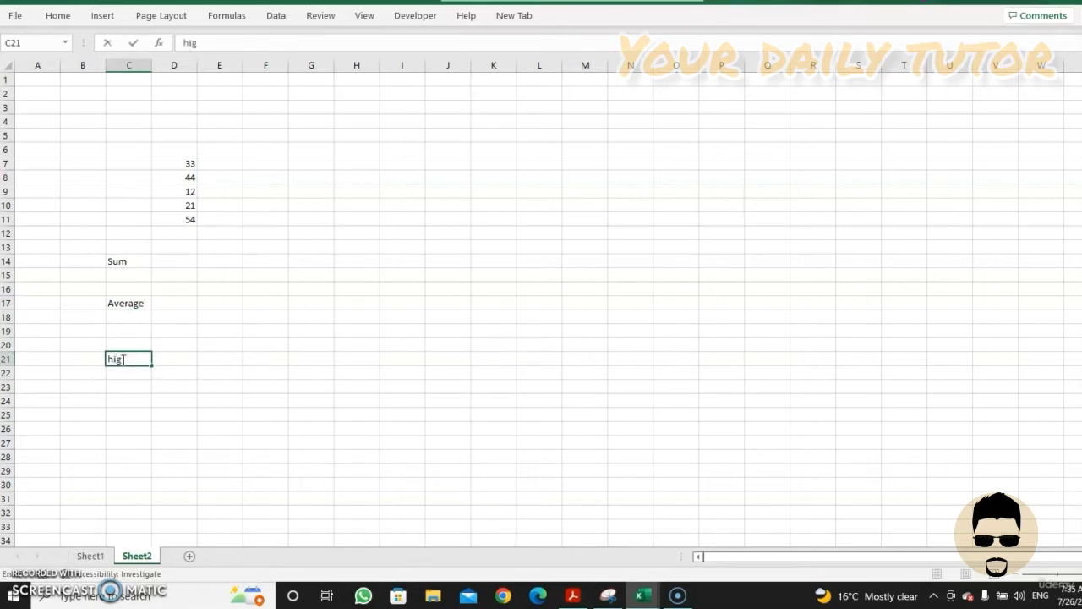
click(121, 396)
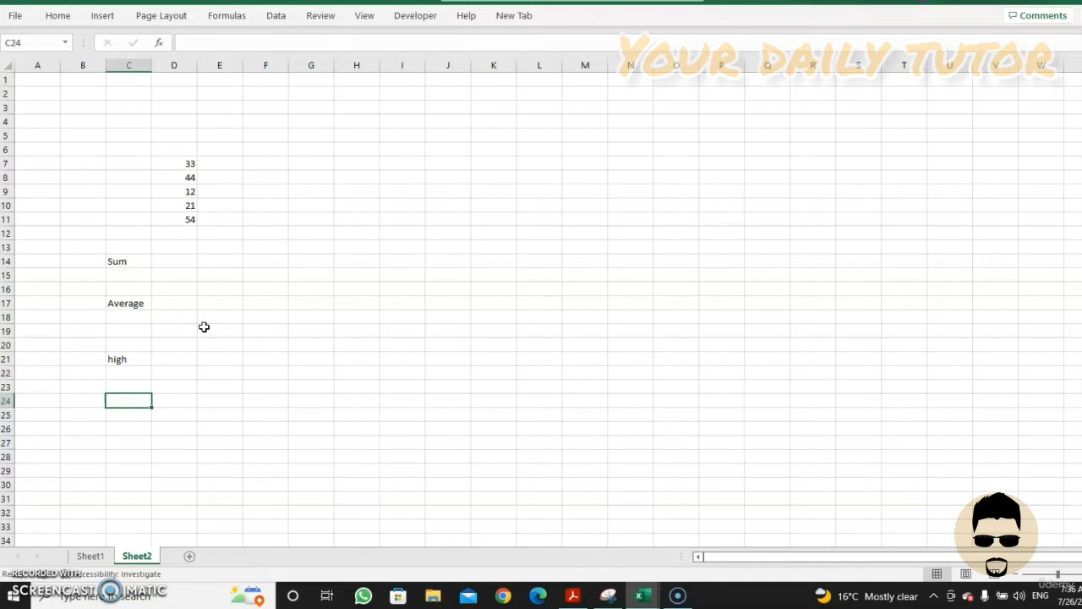
Step: Enter the formula =SUM(D7:D11) in cell D14 beside the Sum label
click(159, 260)
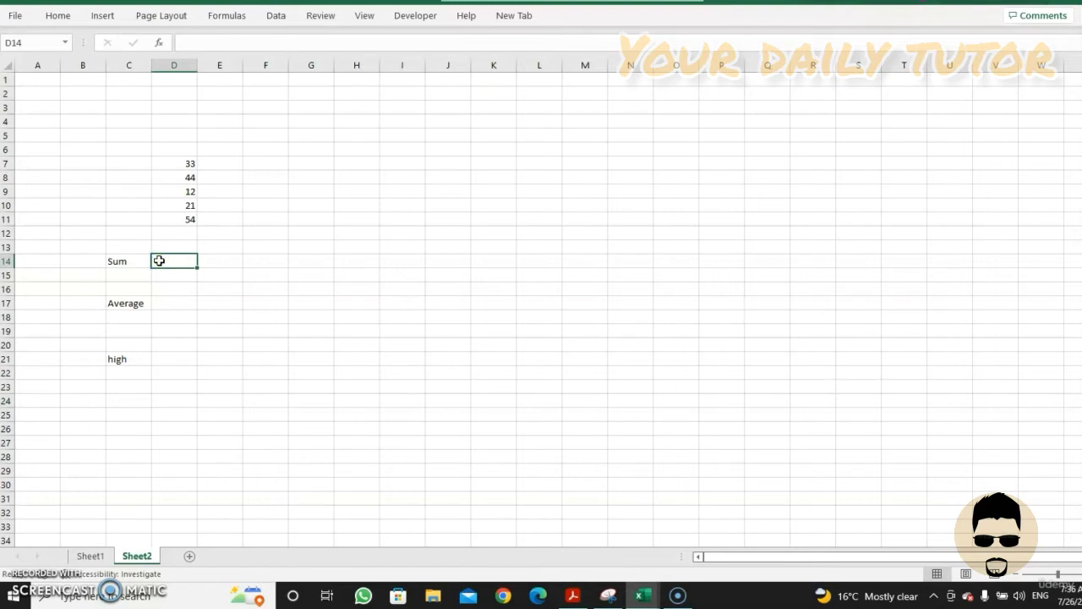
text(=S)
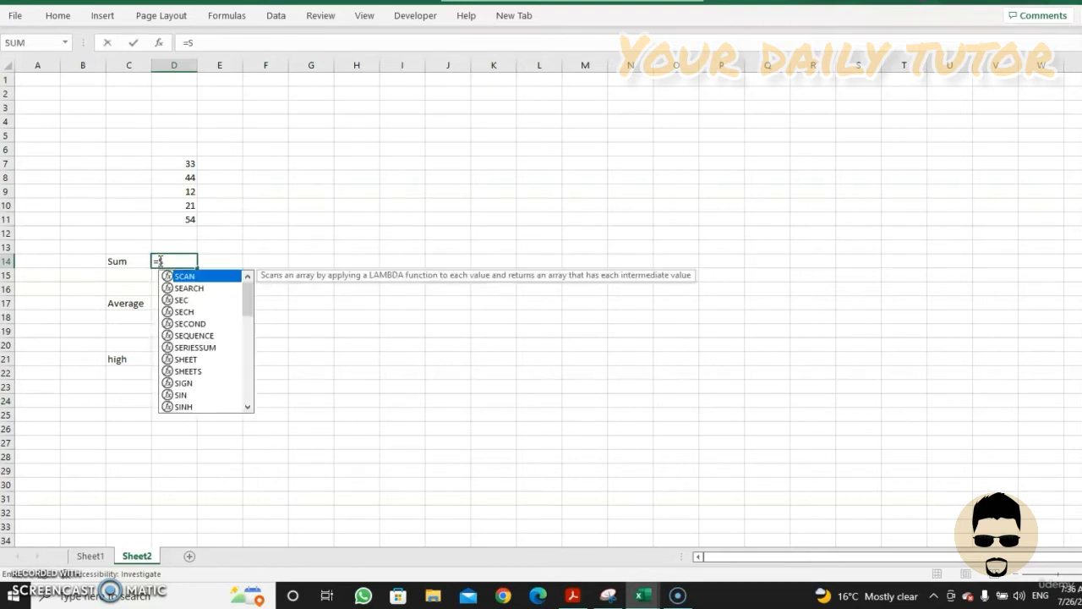
key(Caps_Lock)
key(Caps_Lock)
text(u)
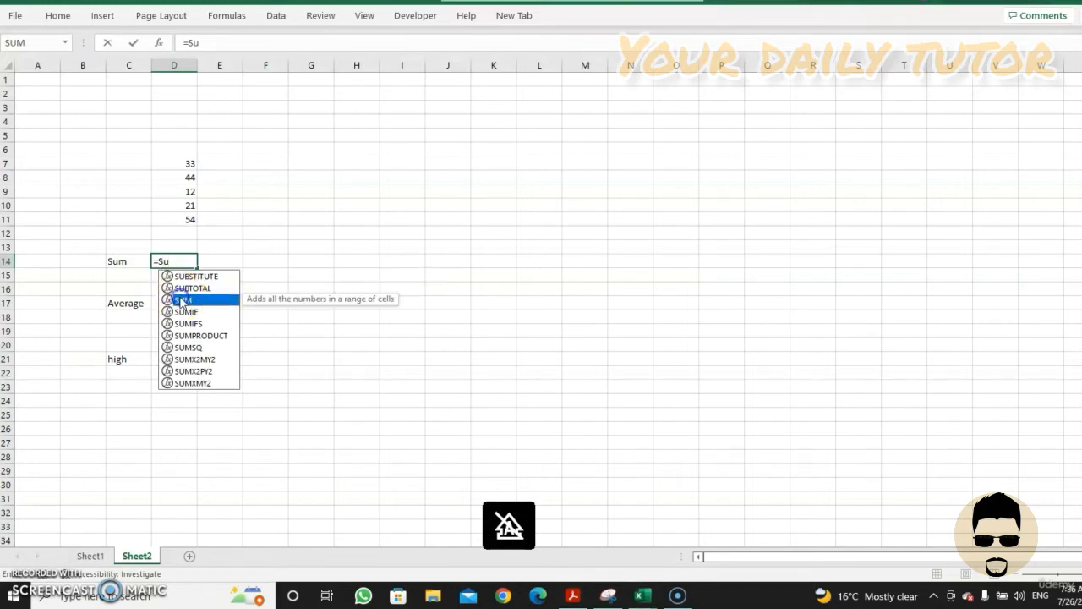
double_click(181, 299)
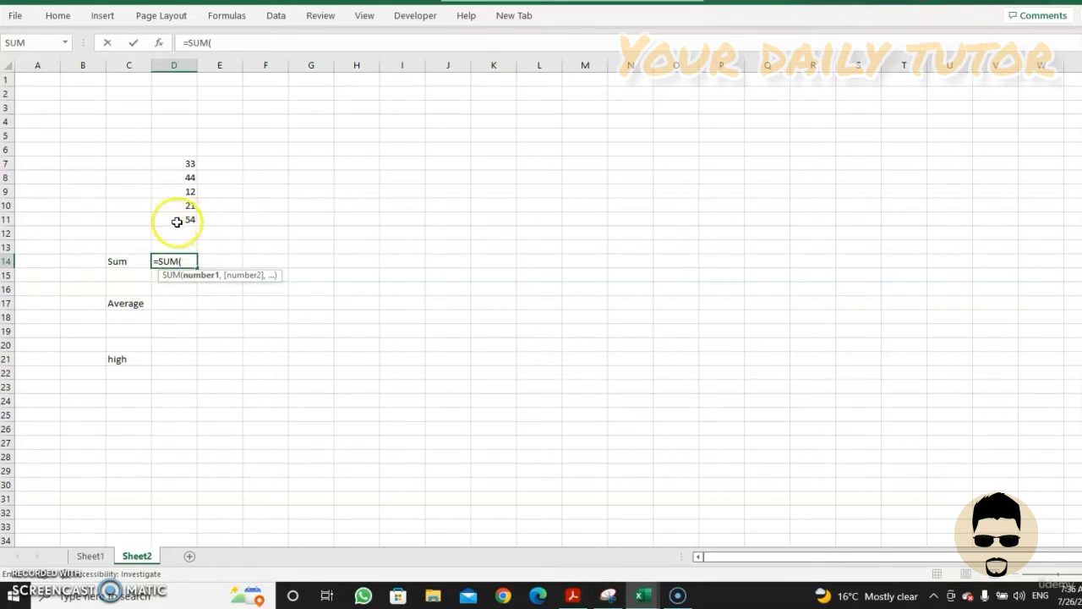
drag(177, 220, 180, 162)
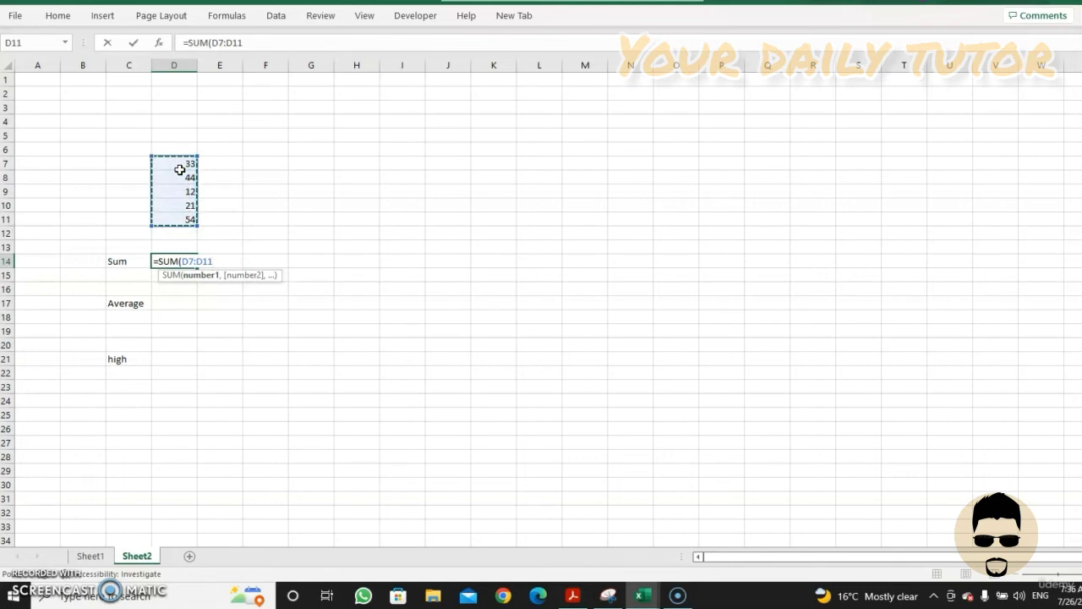
click(227, 257)
text())
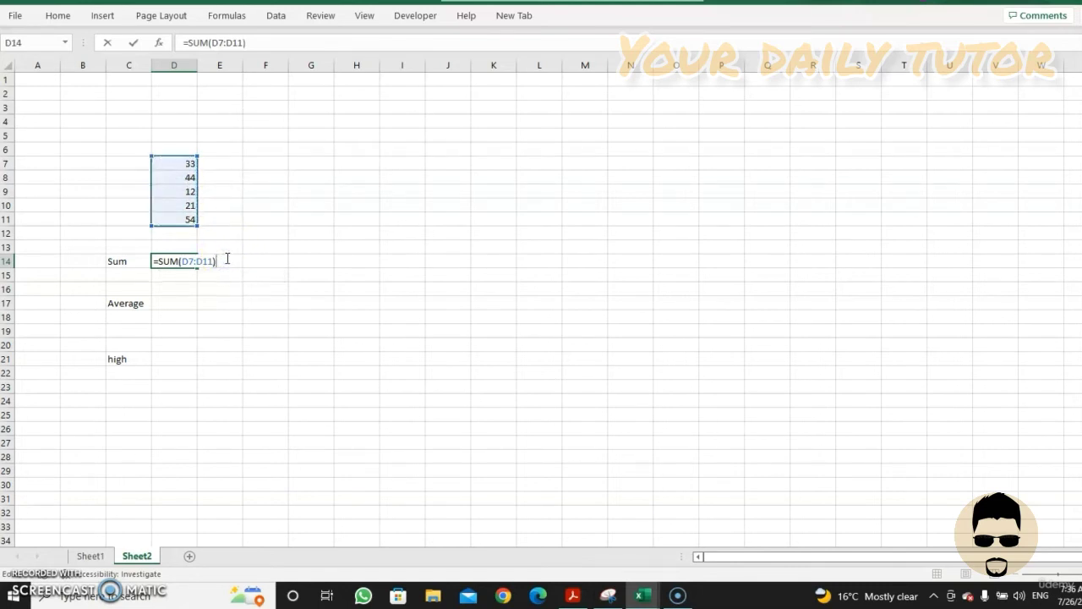
key(Return)
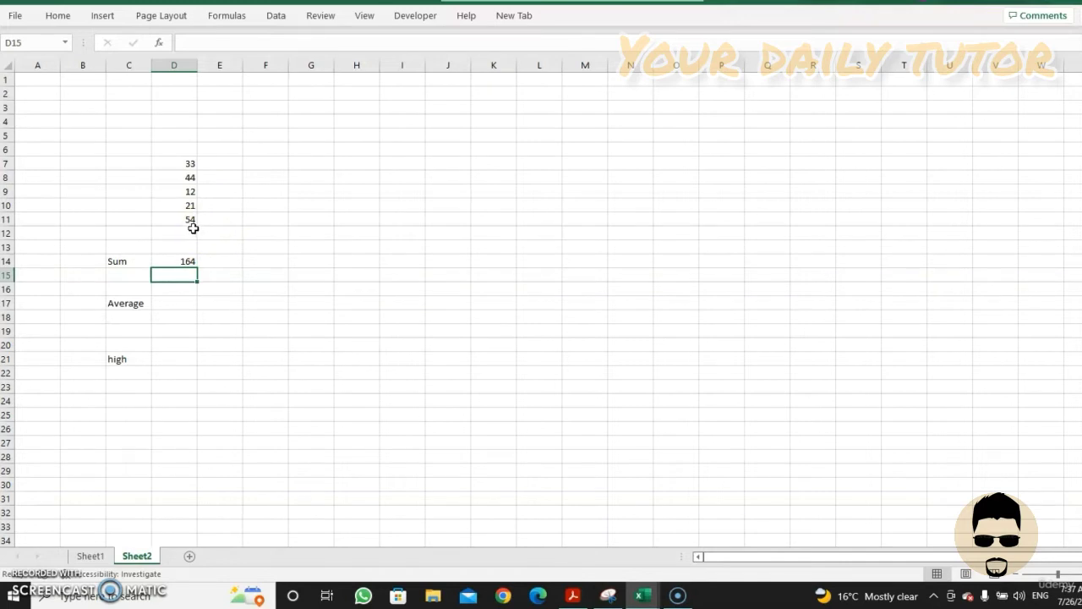
Step: Enter the formula =AVERAGE(D7:D11) in cell D17 beside the Average label
click(149, 305)
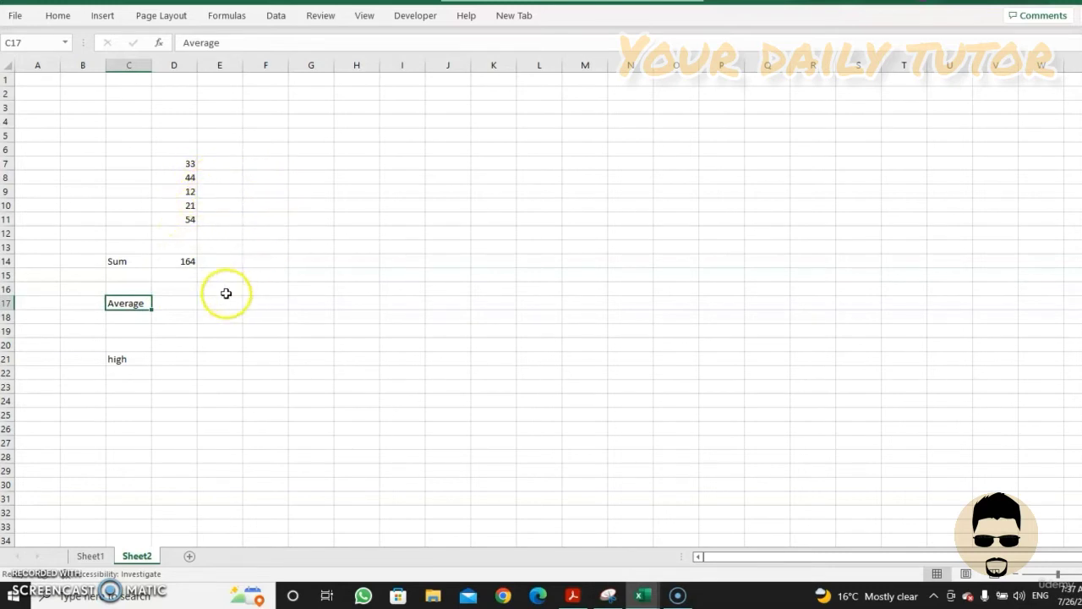
click(171, 304)
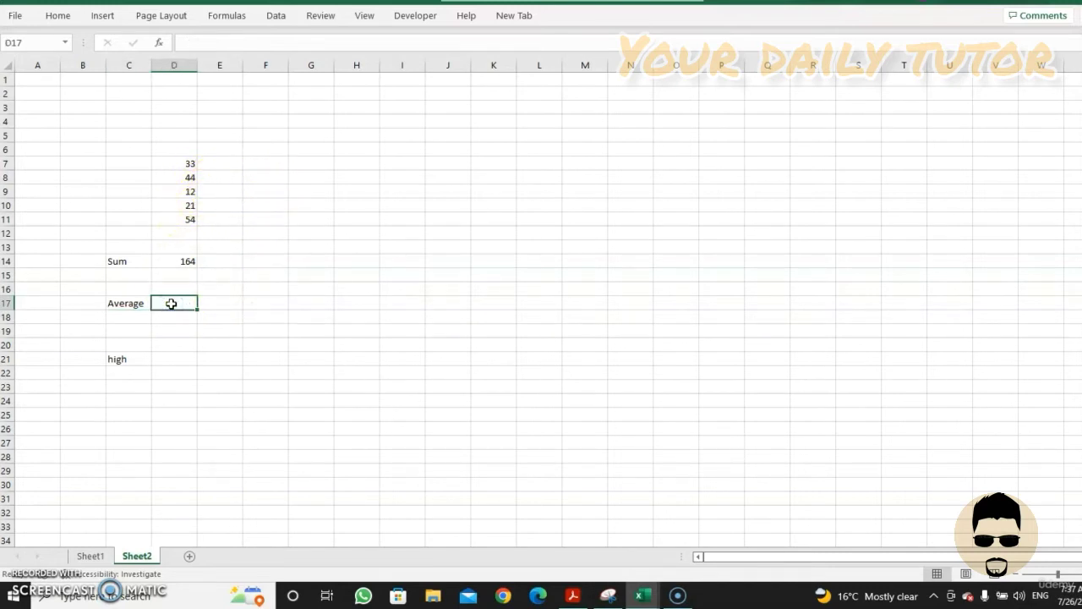
text(=A)
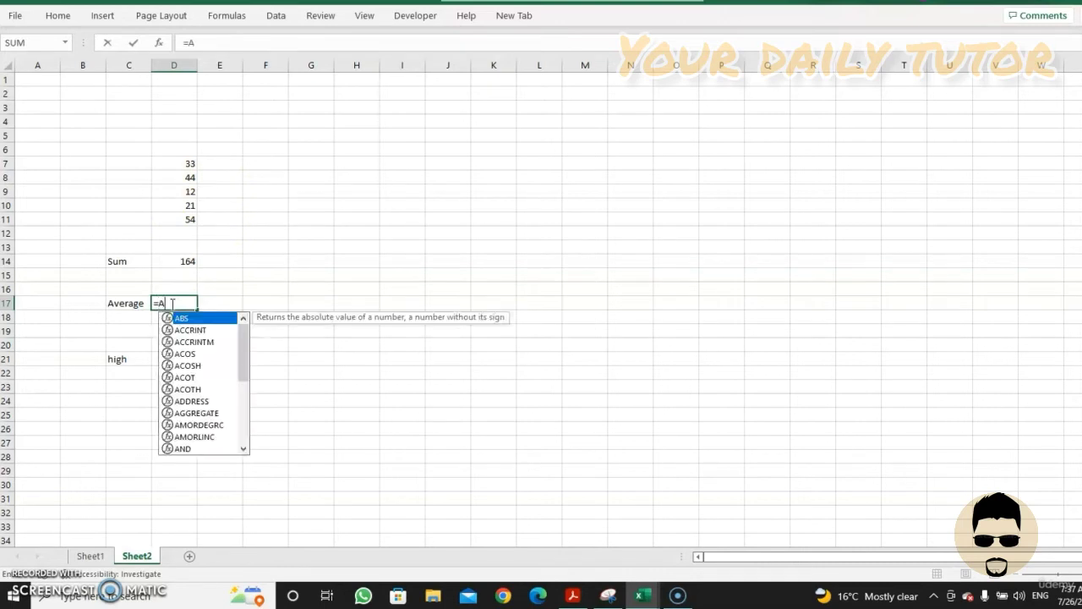
text(ve)
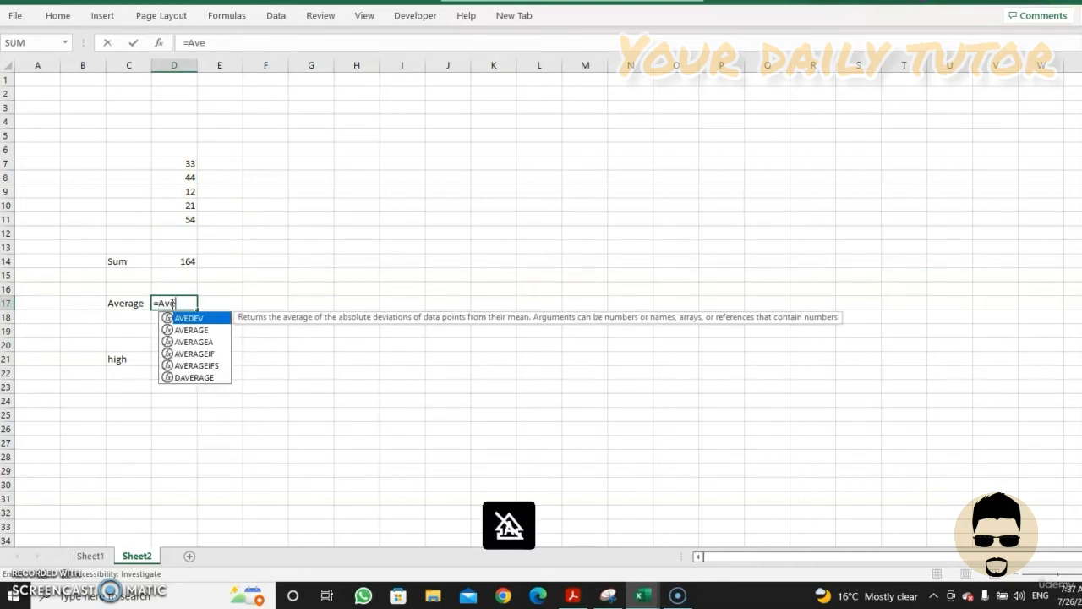
double_click(193, 329)
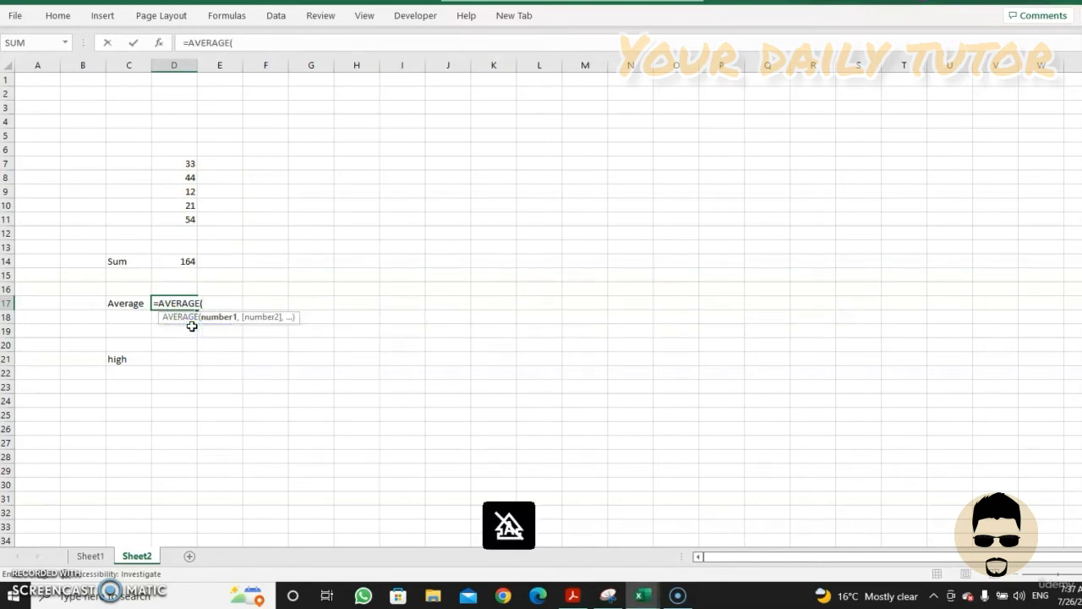
click(176, 222)
drag(176, 221, 181, 166)
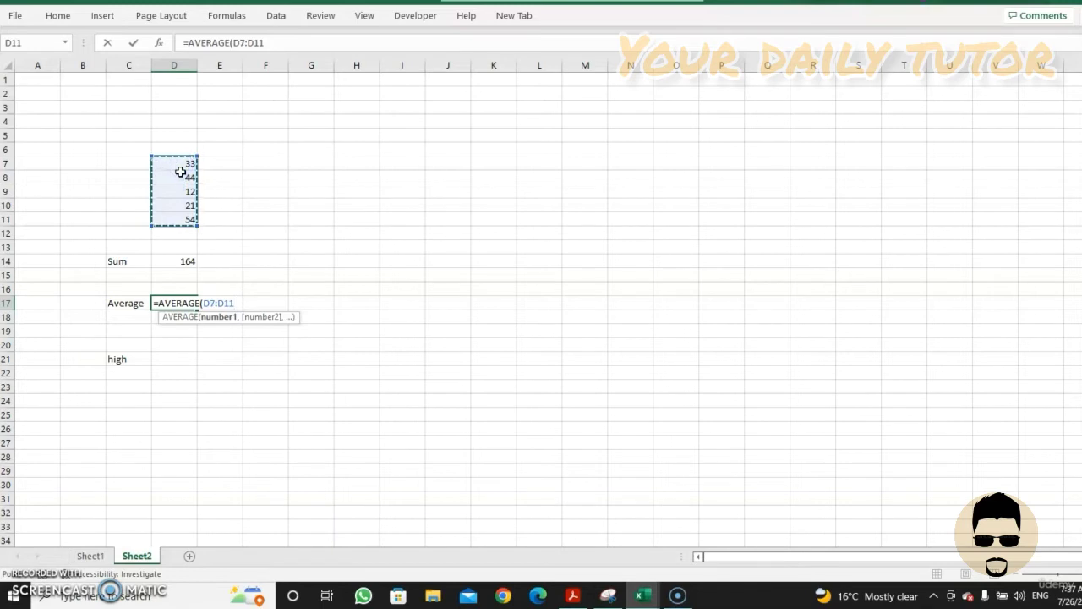
click(235, 302)
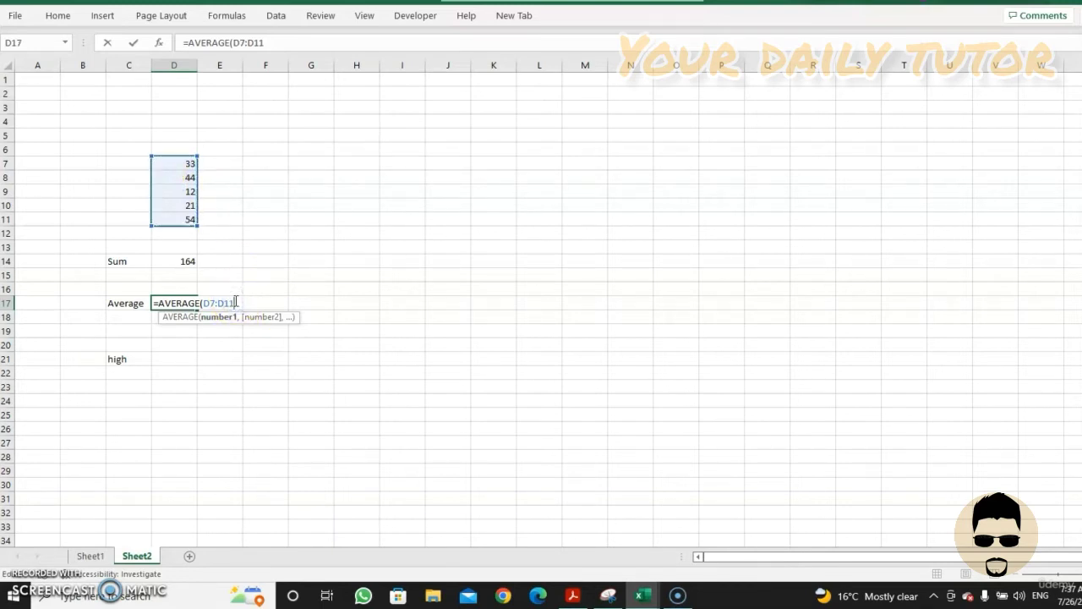
text())
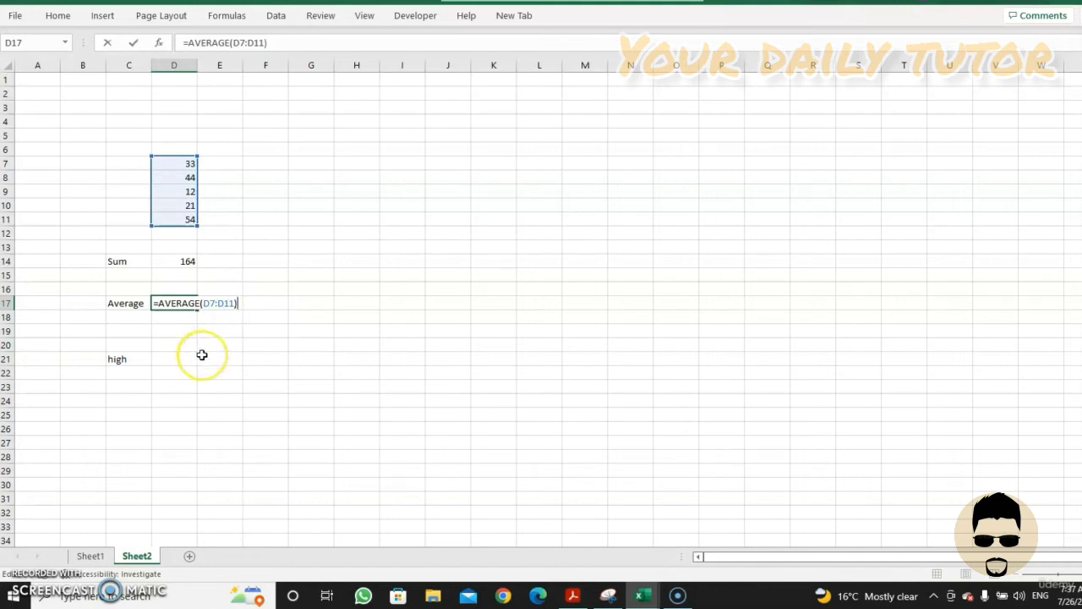
key(Return)
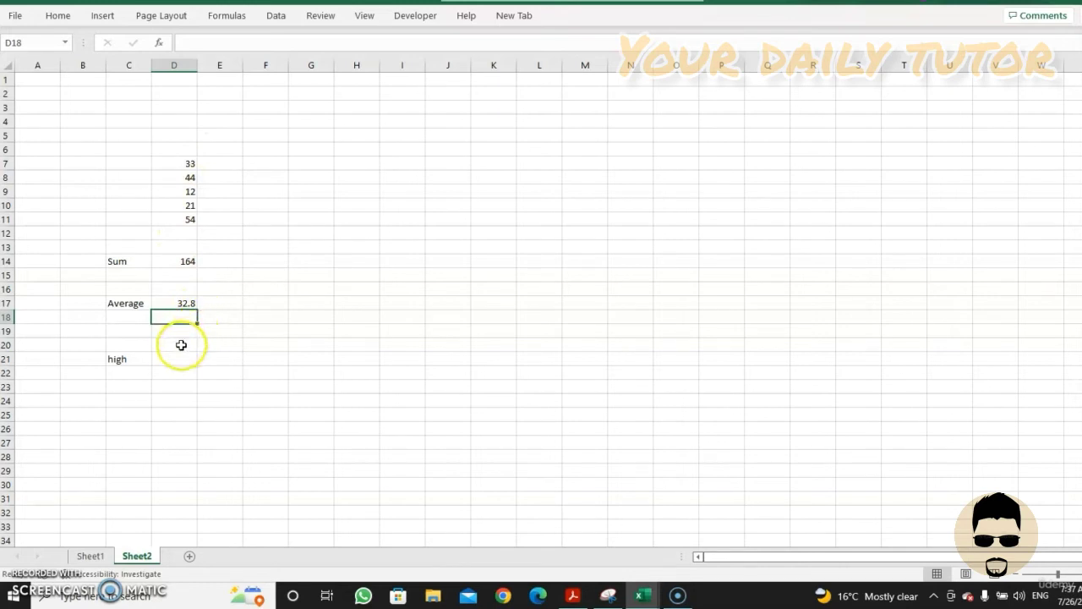
Step: Enter the formula =MAX(D7:D11) in cell D21 beside the high label
click(158, 358)
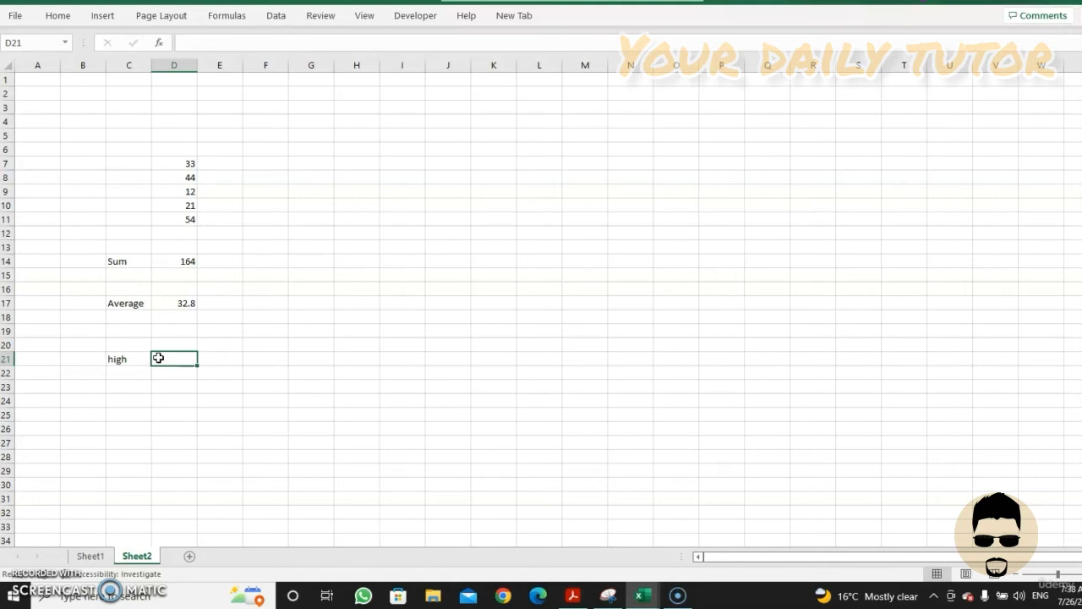
text(=m)
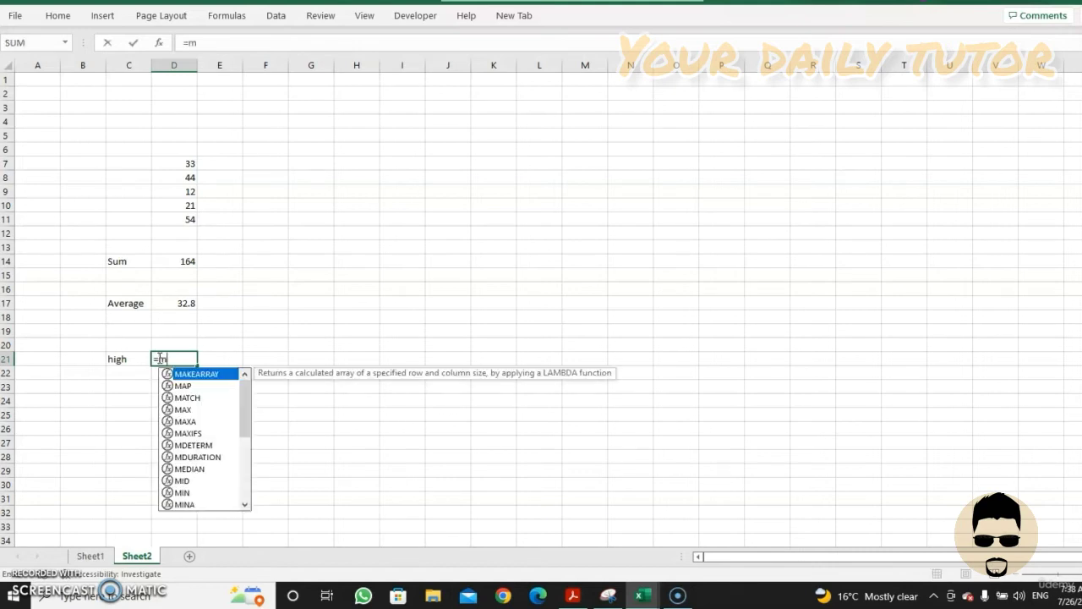
click(182, 410)
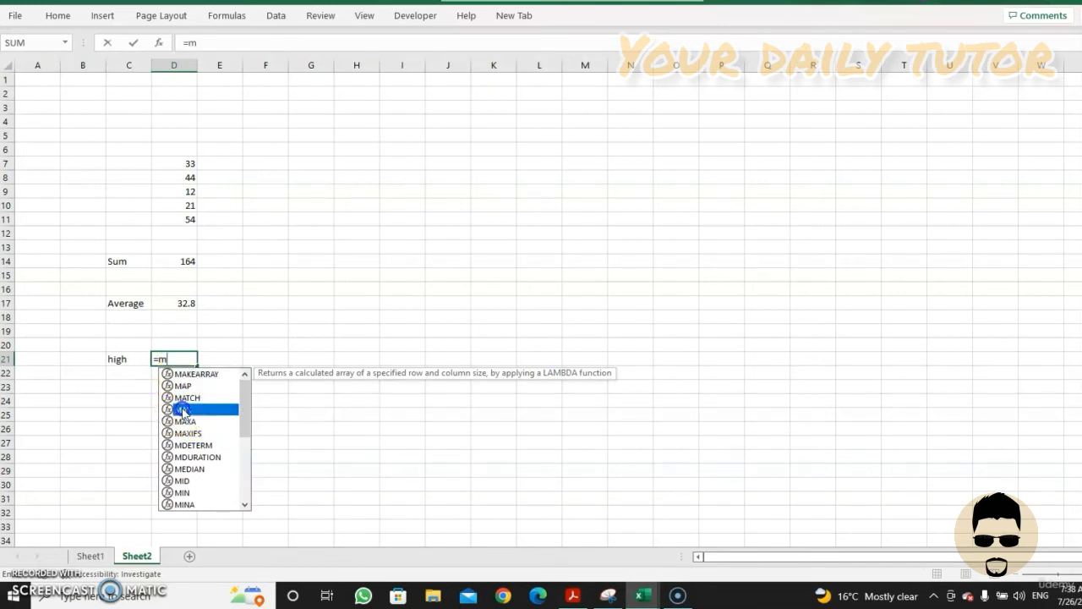
double_click(182, 410)
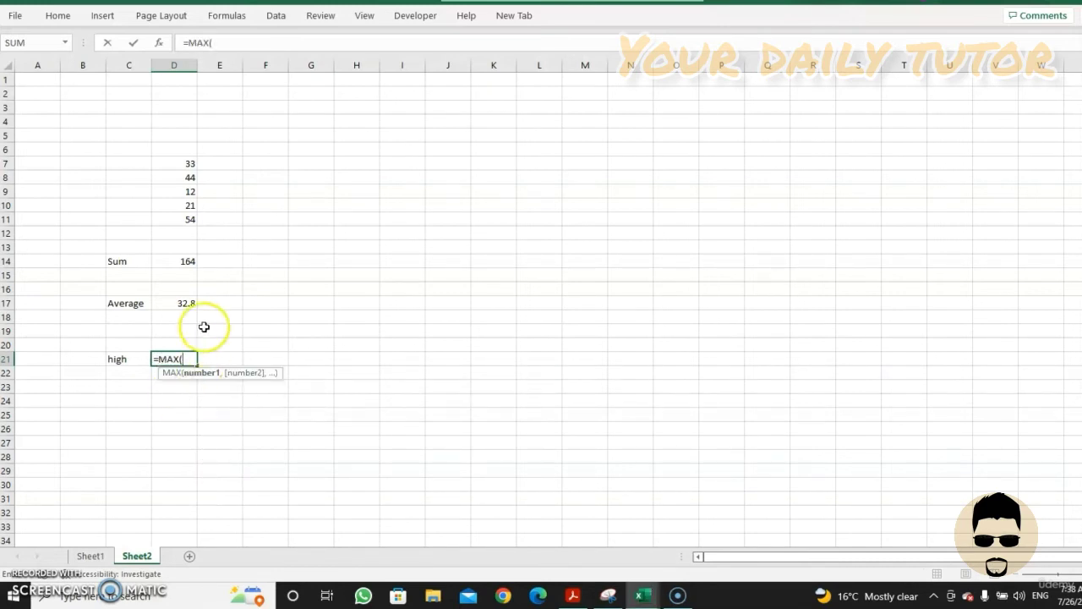
drag(174, 219, 179, 164)
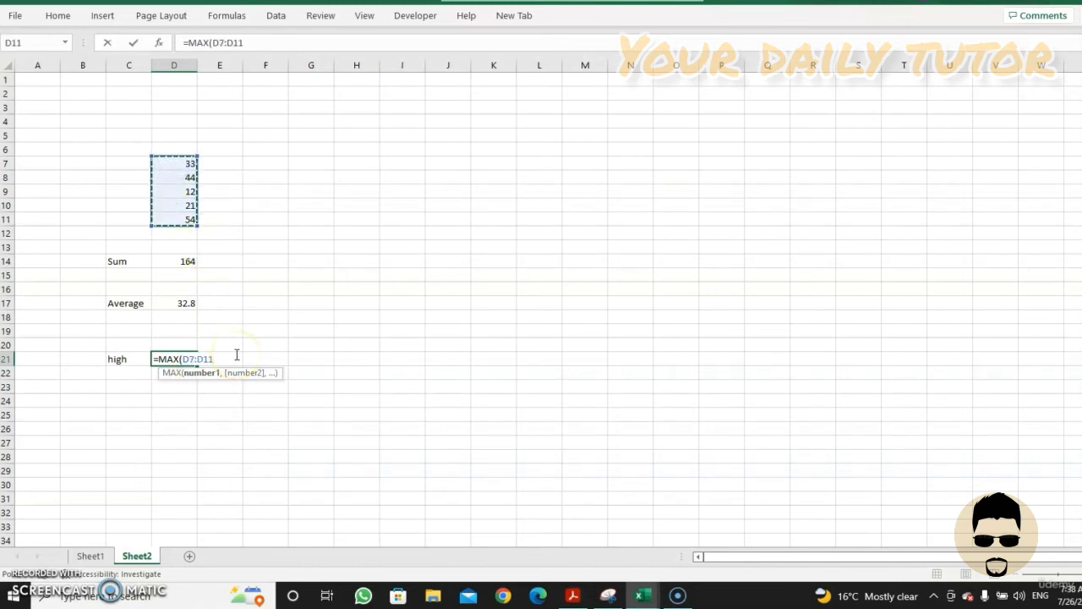
text())
key(Return)
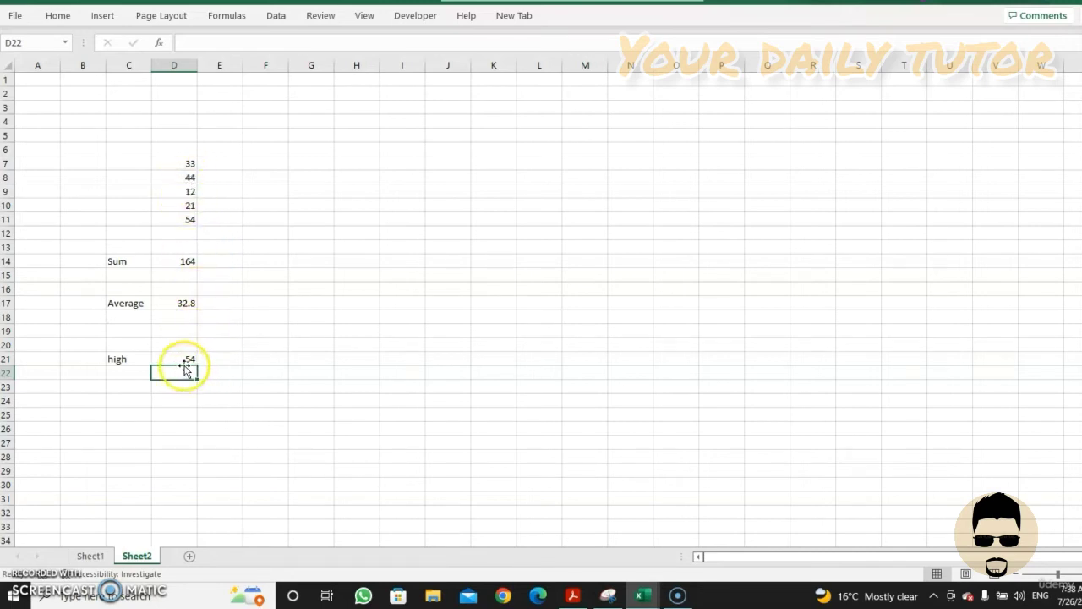
Step: Replace the number in cell D10 with 77 so the sum, average and high formulas recalculate
click(186, 240)
double_click(189, 205)
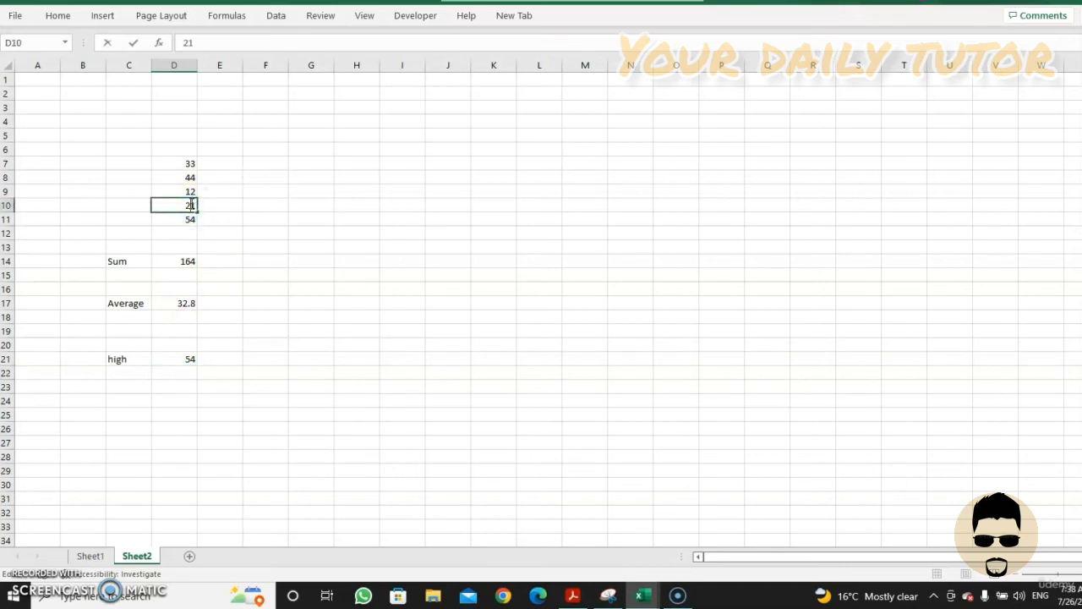
double_click(190, 206)
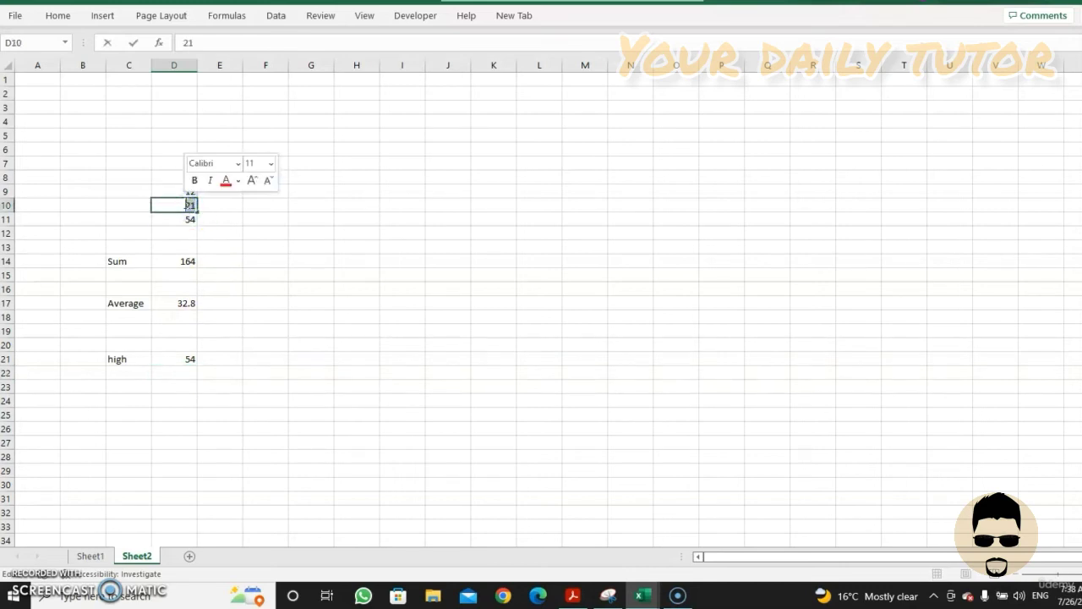
text(77)
click(244, 344)
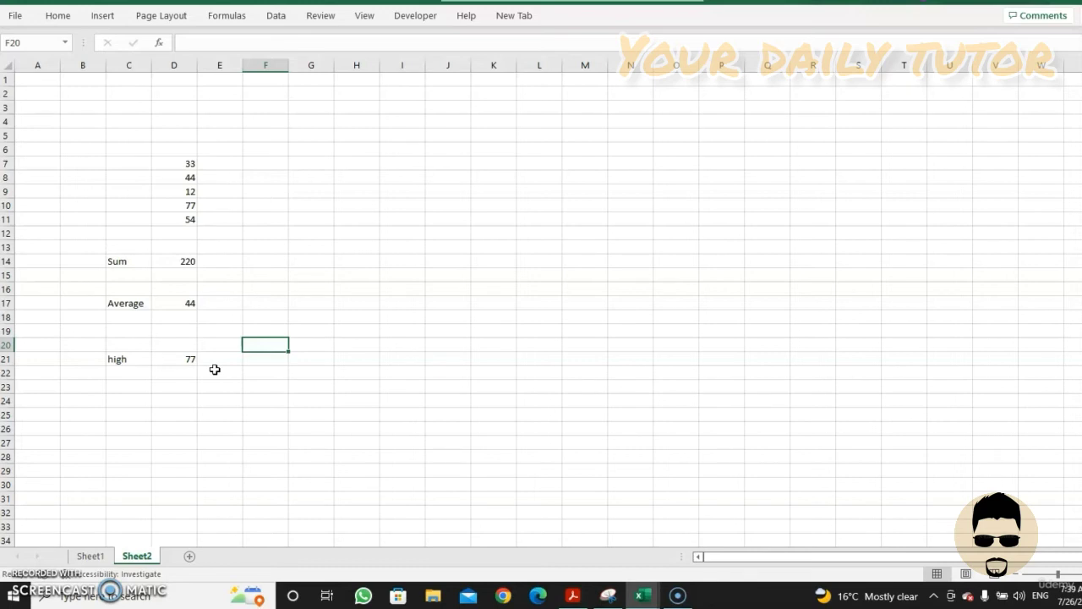
click(169, 306)
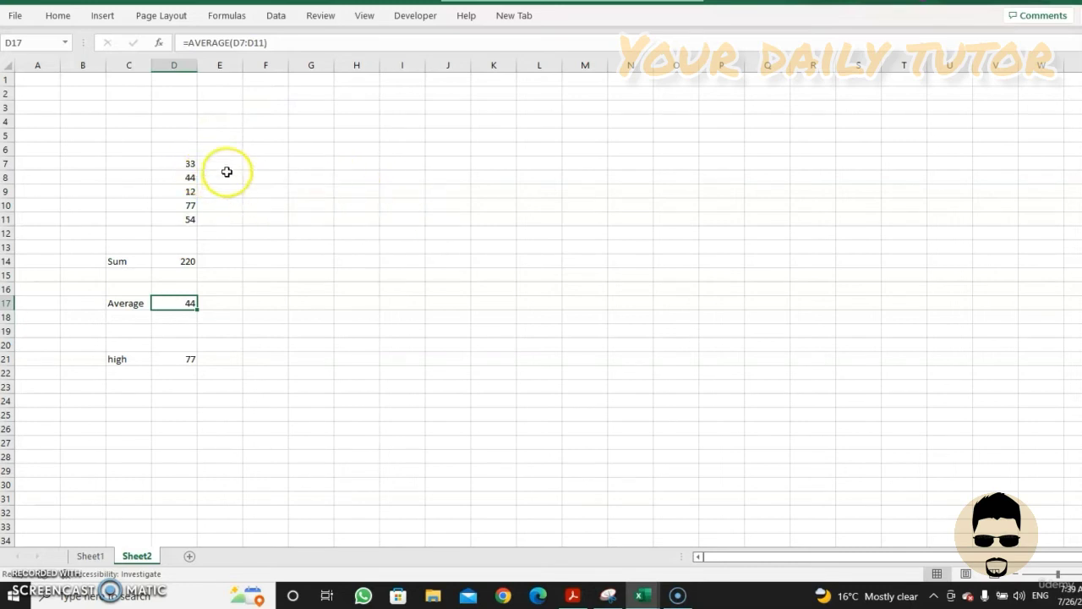
Step: Enter the number 33 in each of the cells J7, K7, L7 and M7
click(447, 162)
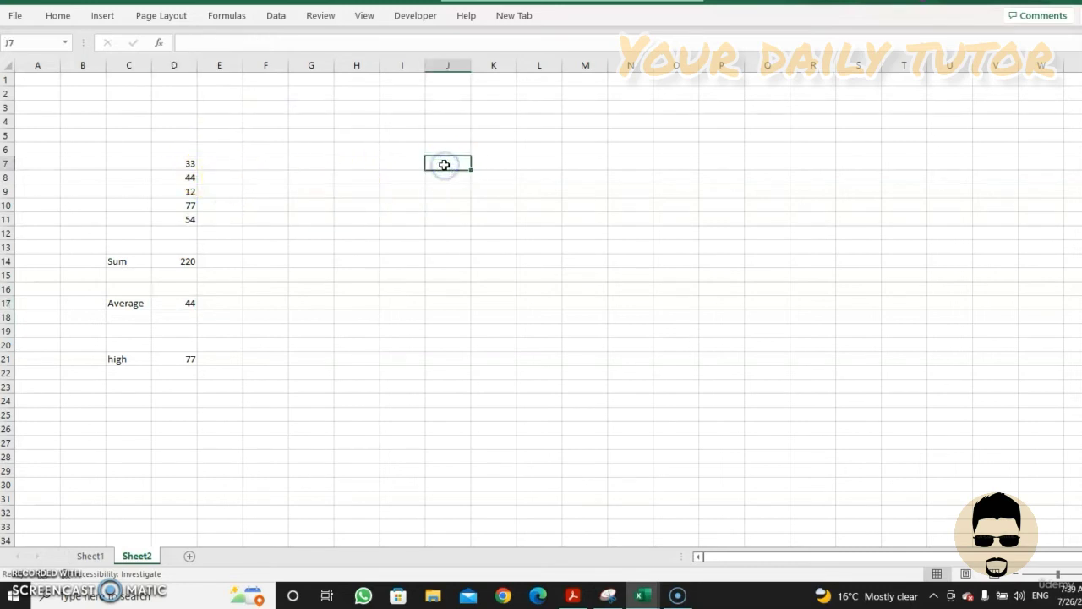
text(33)
click(490, 162)
text(33)
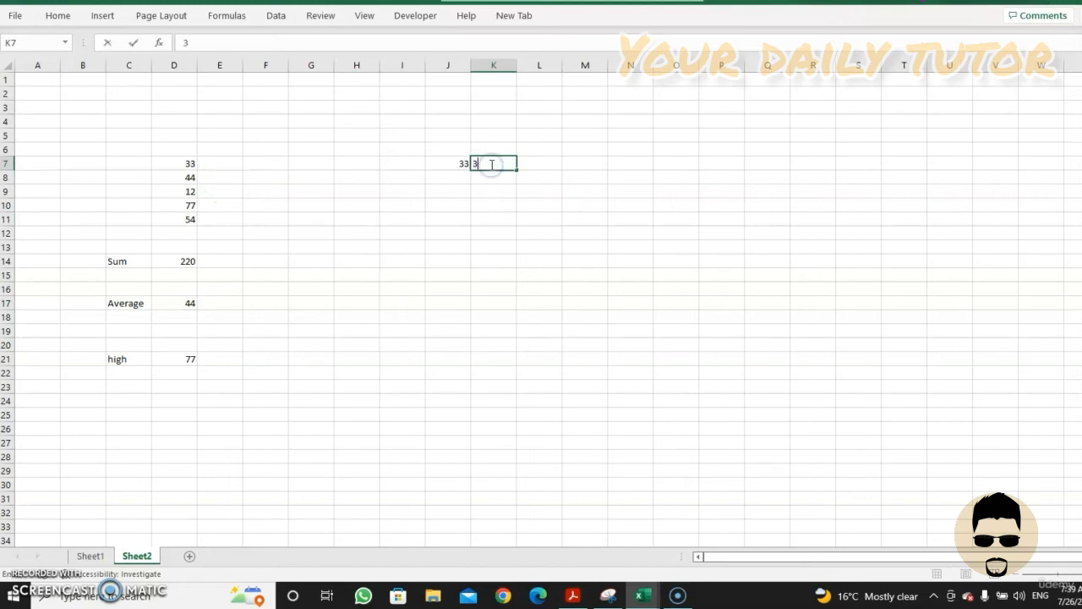
click(536, 164)
text(33)
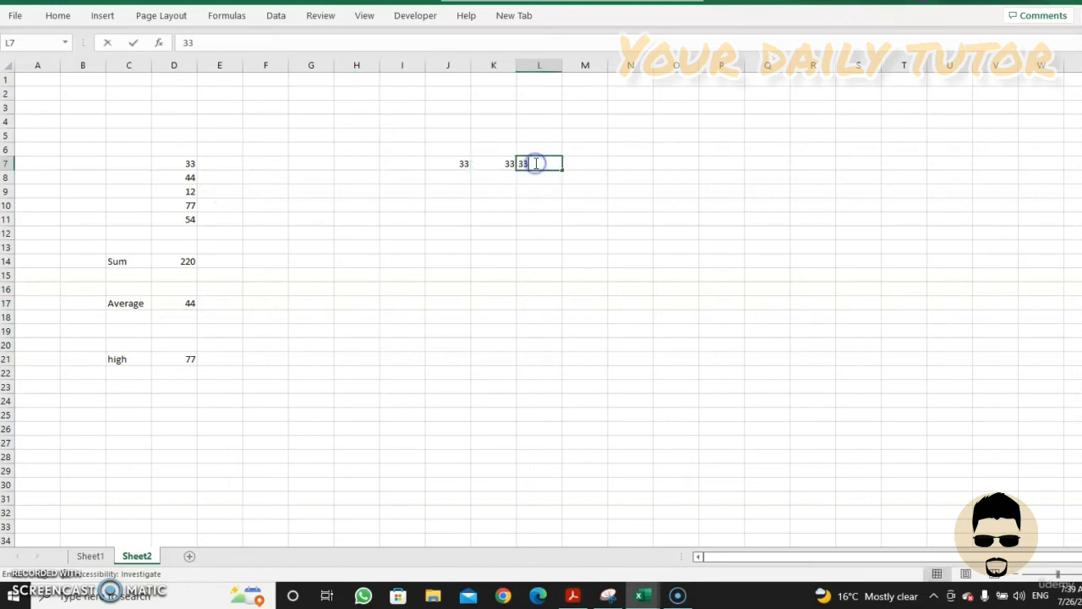
click(568, 163)
text(33)
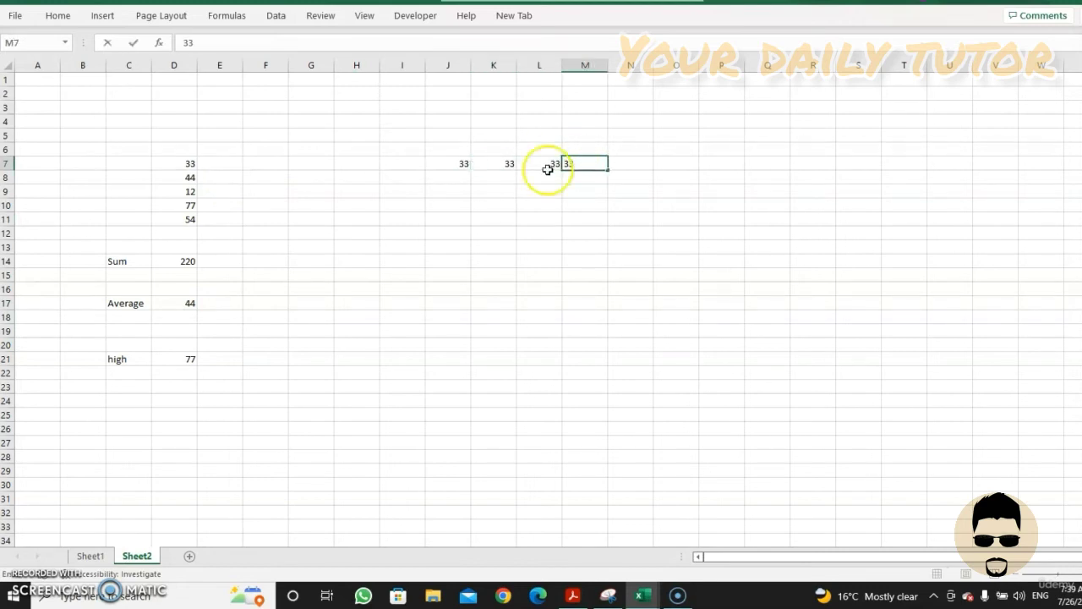
click(464, 178)
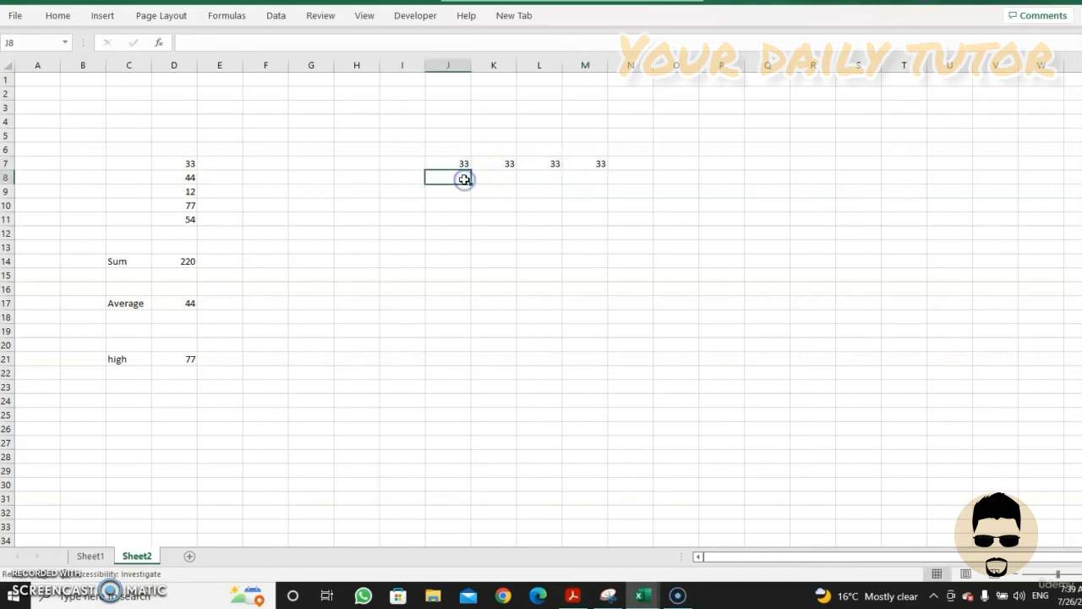
Step: Copy the range J7:N7 and paste it into row 8 starting at cell J8
click(614, 168)
drag(613, 167, 463, 164)
key(ctrl+c)
right_click(464, 166)
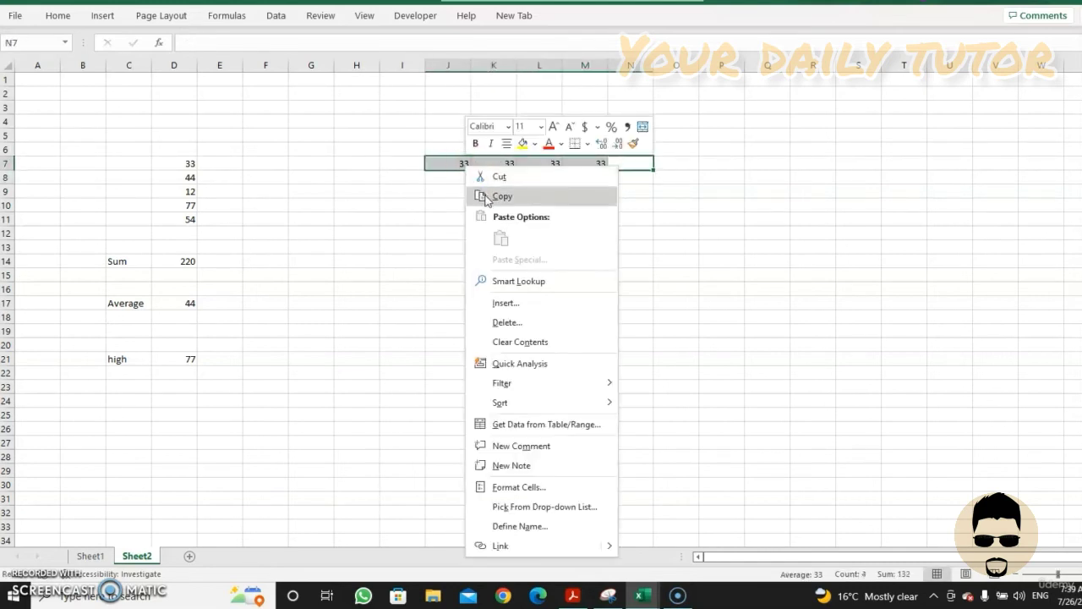
click(487, 199)
right_click(450, 176)
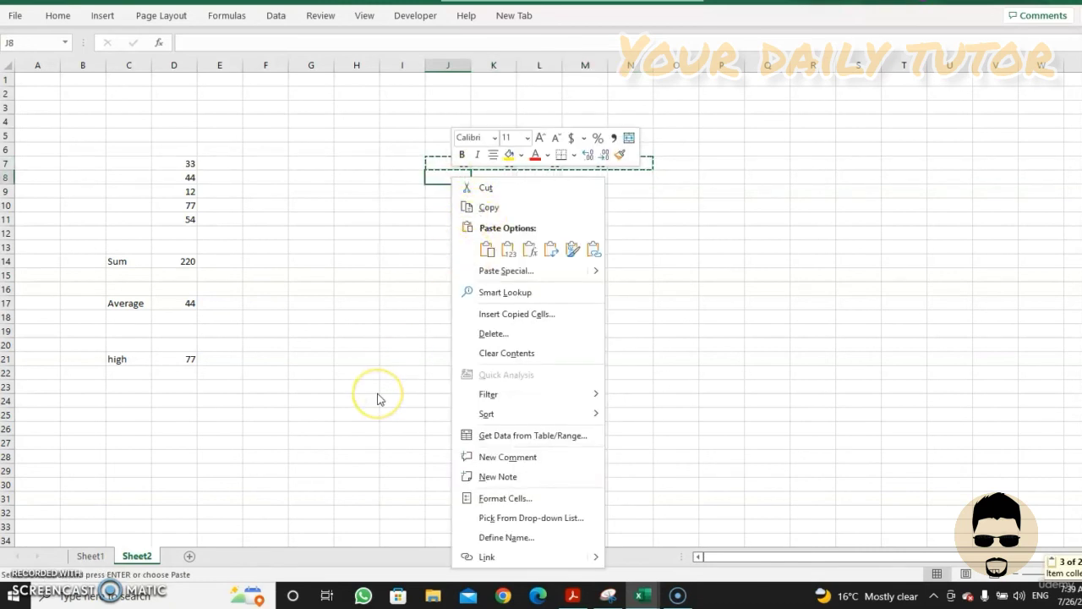
key(ctrl+v)
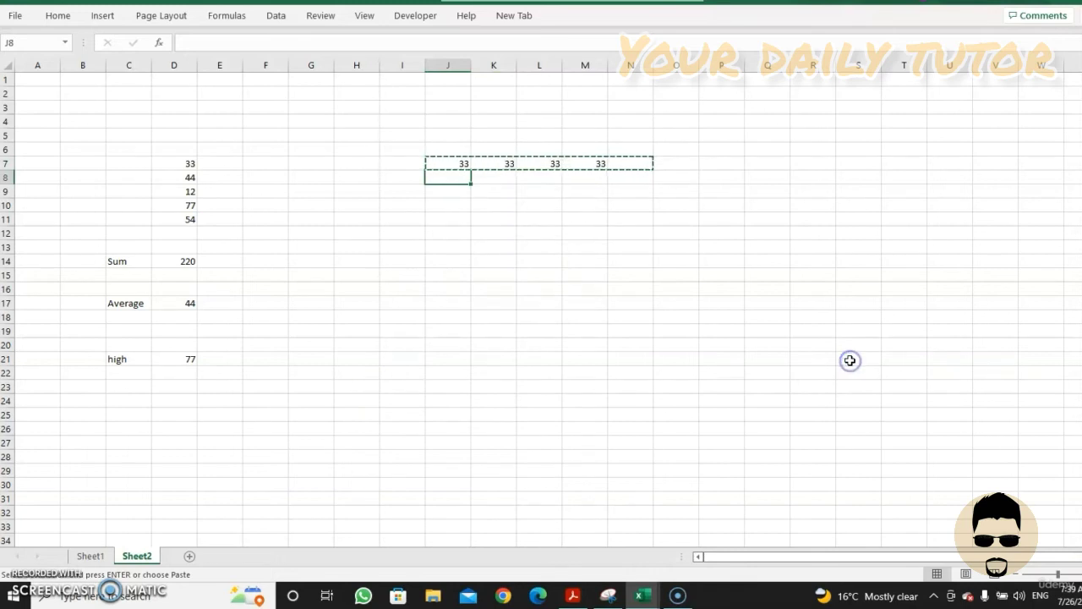
Step: Paste the copied row of numbers into rows 9 to 12, starting in column J each time
click(453, 191)
key(ctrl+v)
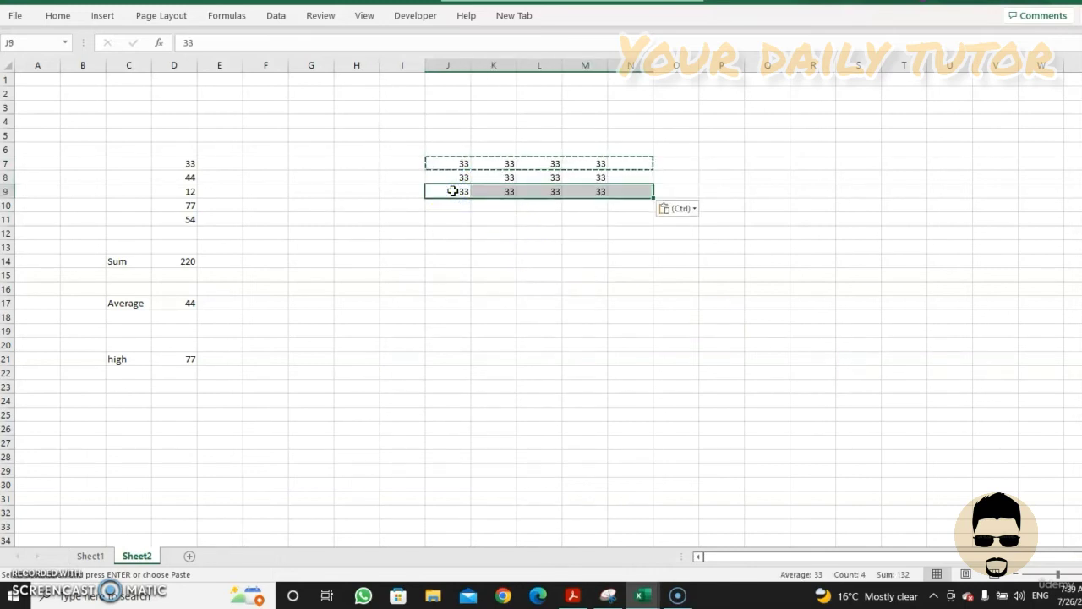
click(449, 205)
key(ctrl+v)
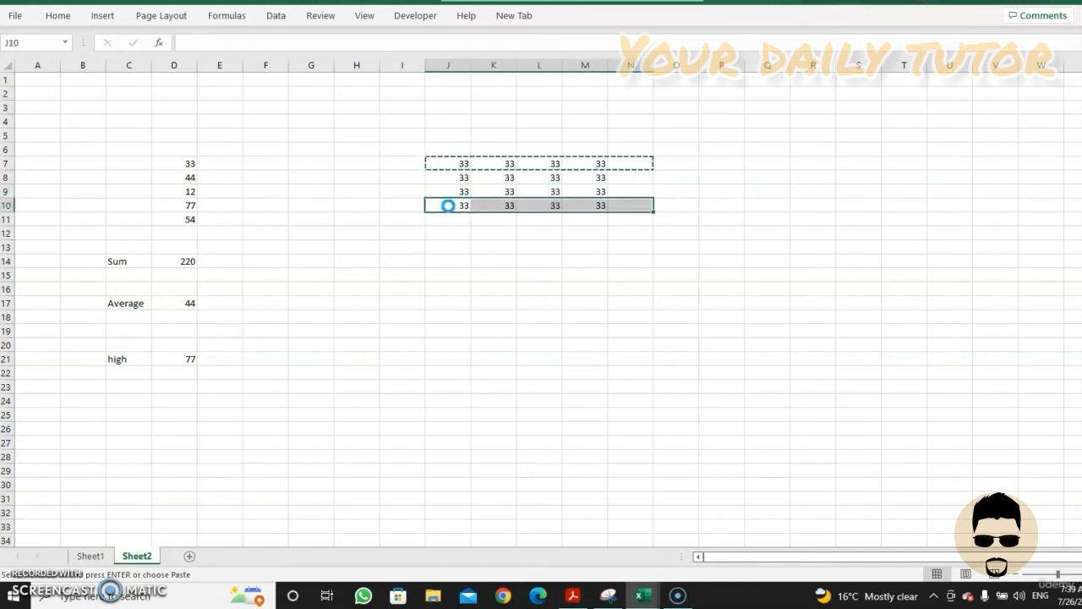
click(450, 220)
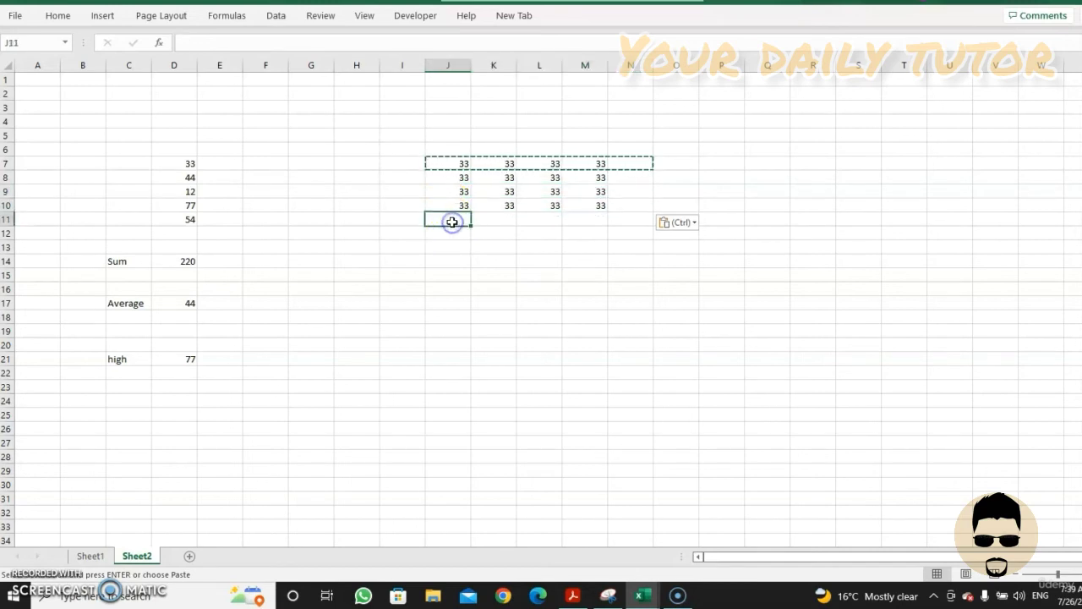
key(ctrl+v)
key(ctrl)
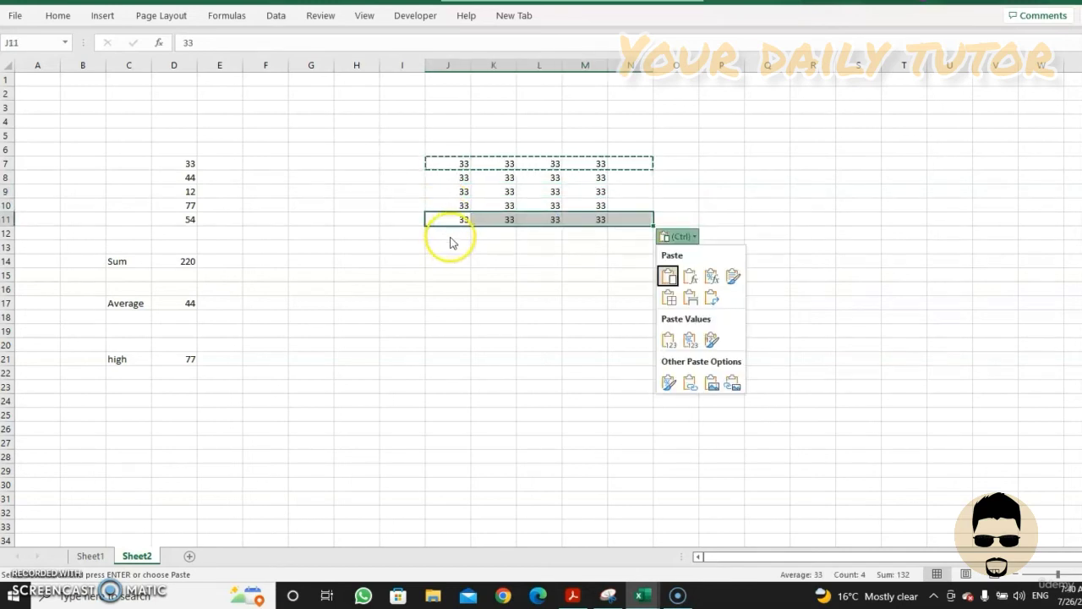
key(Escape)
click(450, 235)
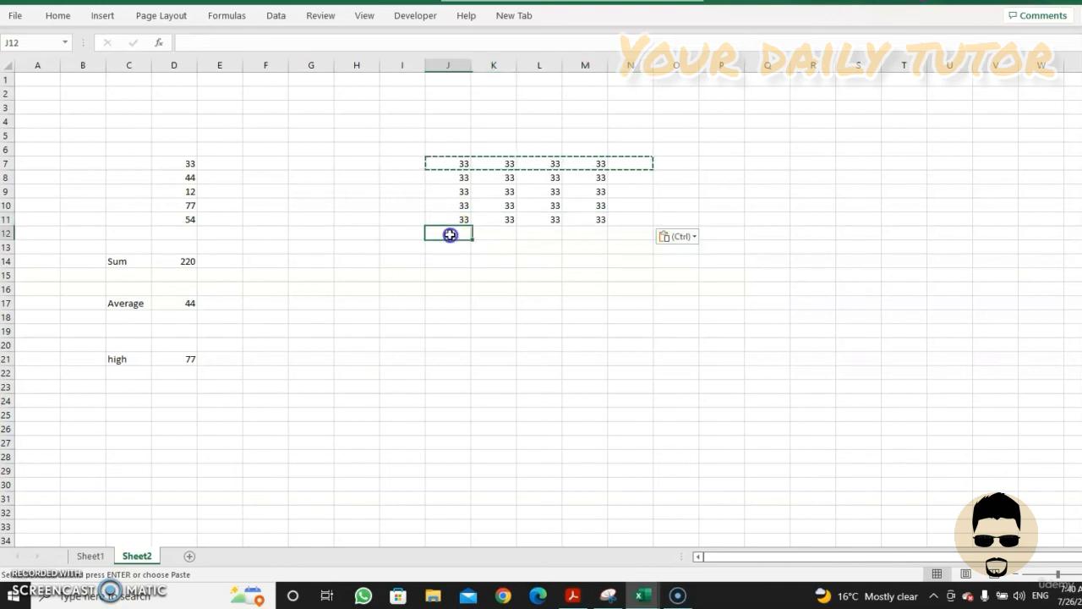
key(ctrl+v)
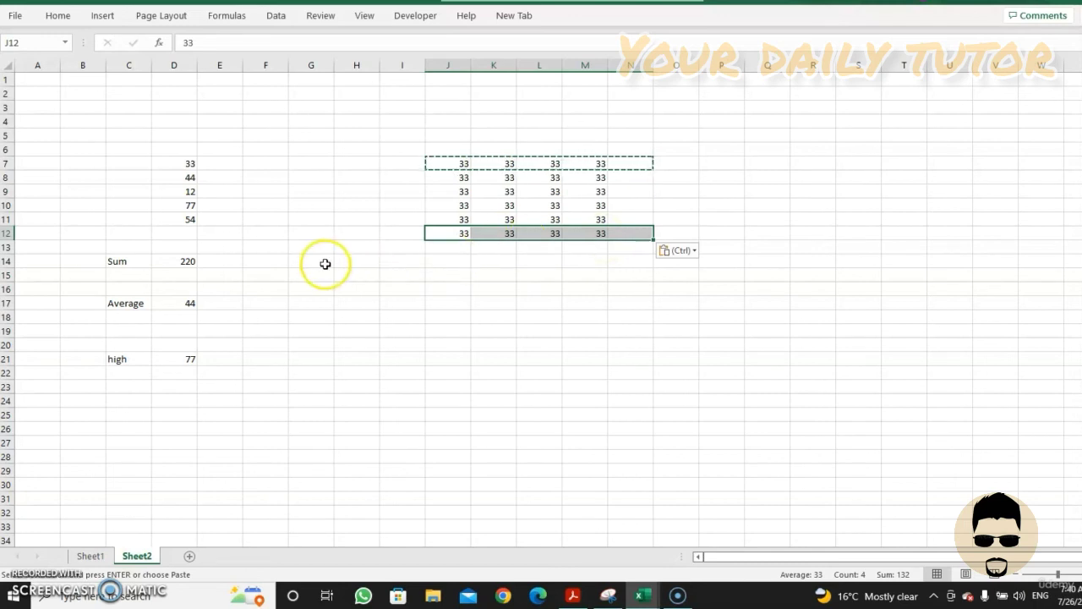
click(478, 281)
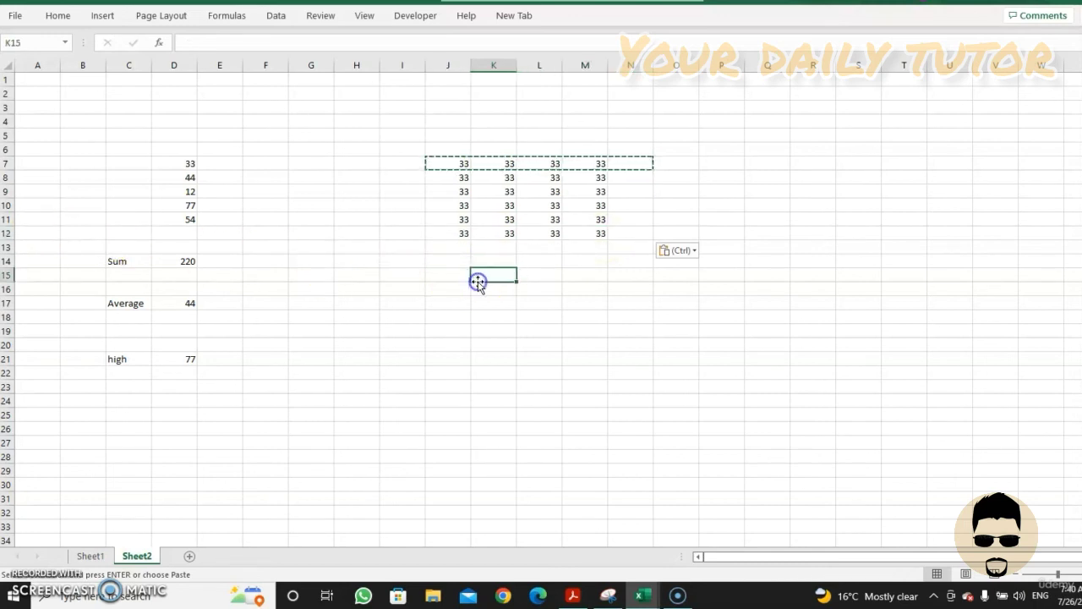
click(538, 305)
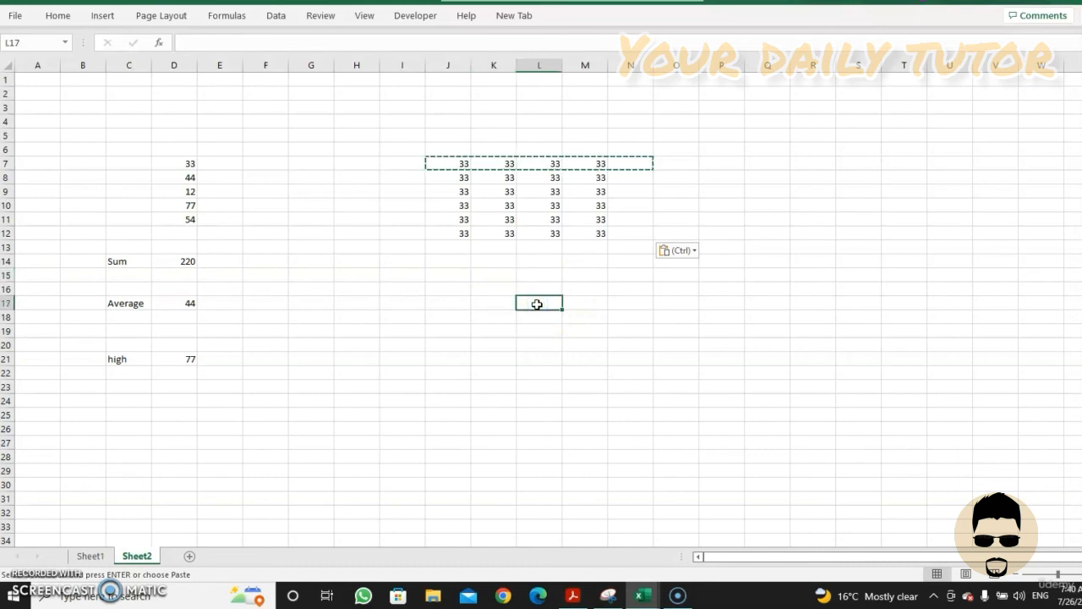
Step: Calculate the average of the number block J7:M12 in cell L17 with the formula =AVERAGE(J7:M12)
text(4)
key(BackSpace)
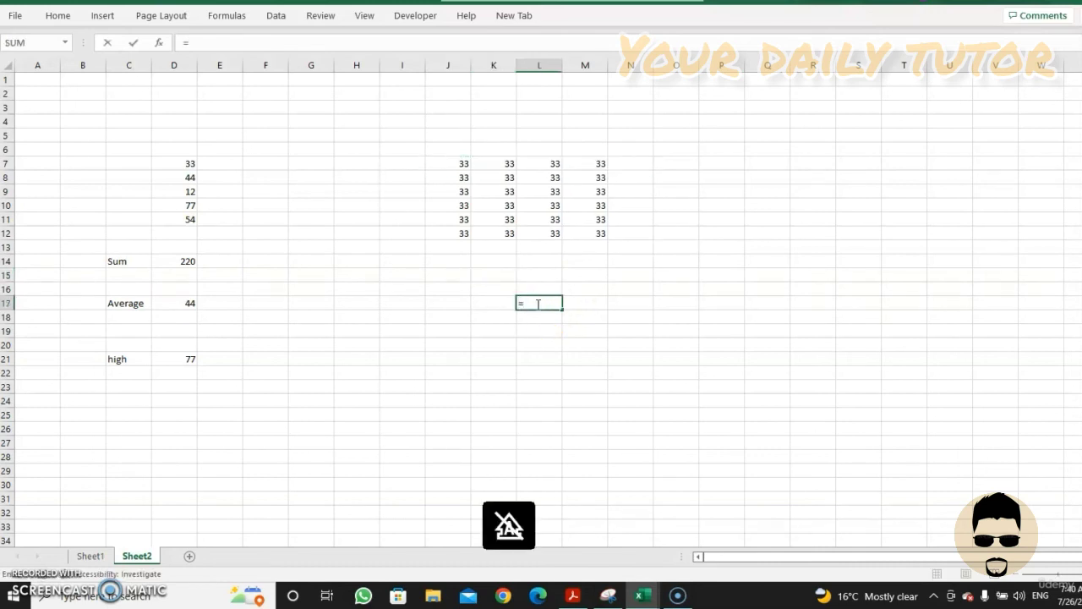
text(=Av)
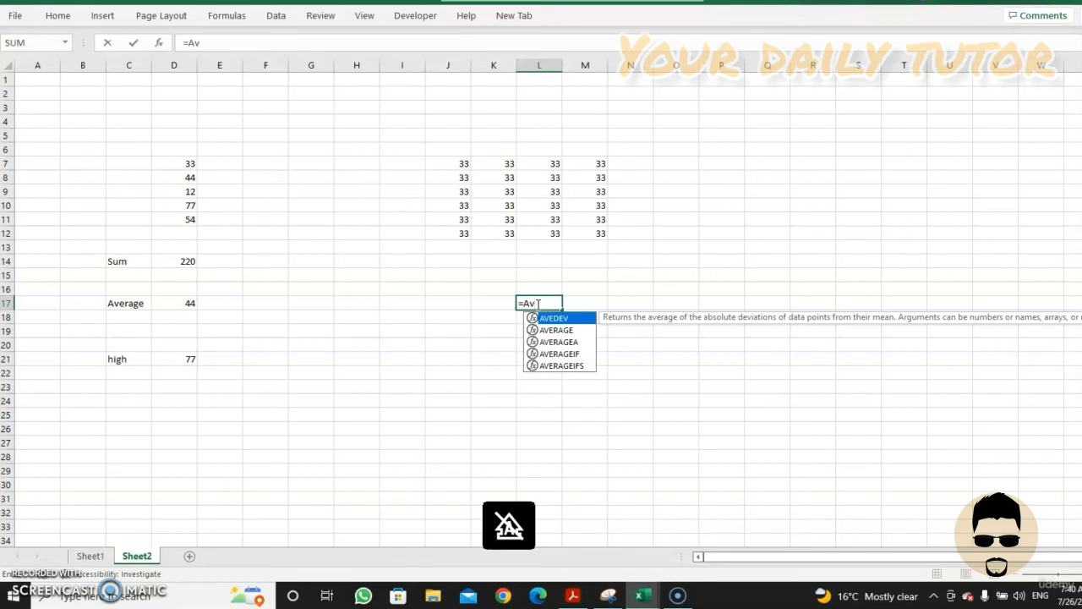
click(549, 330)
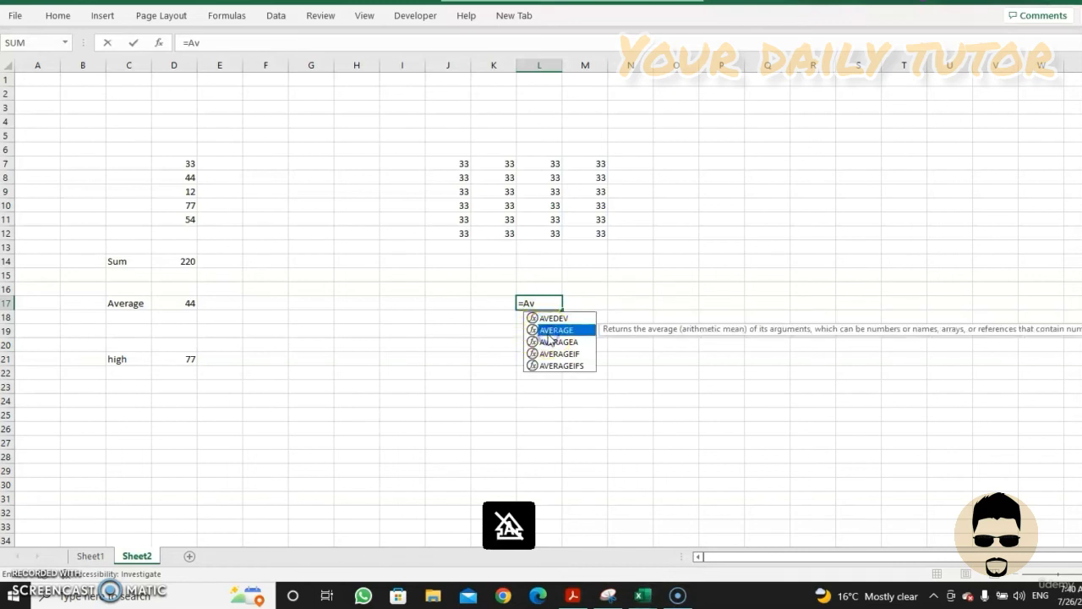
double_click(549, 329)
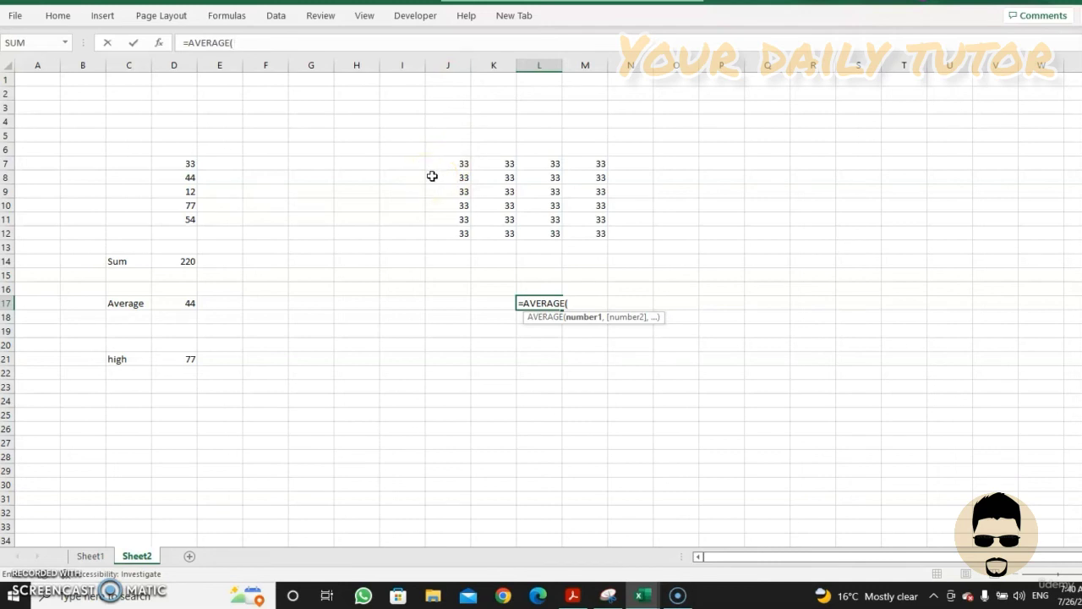
text(6)
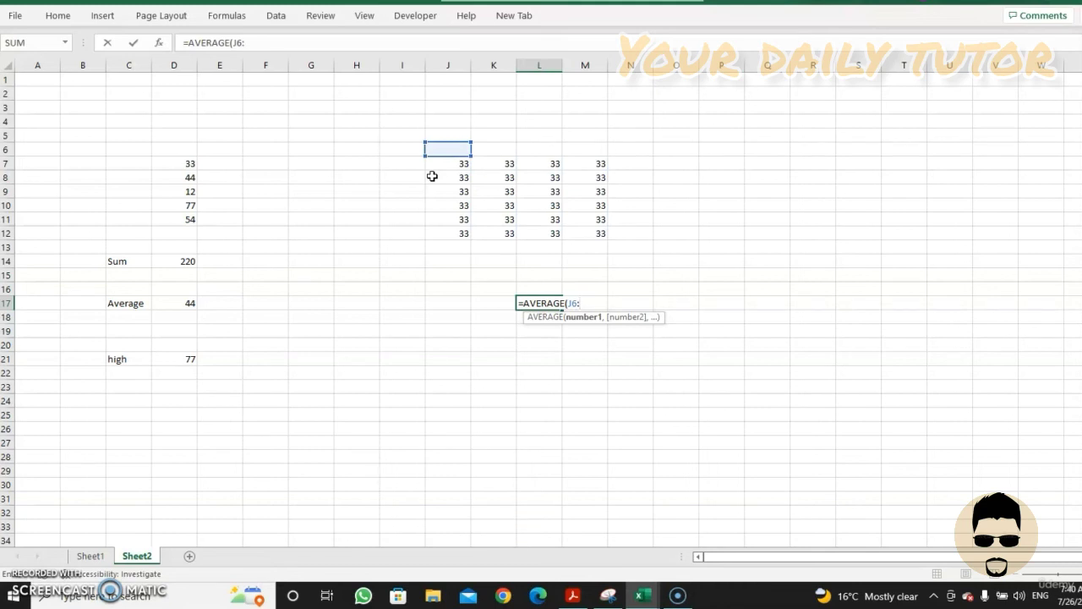
key(BackSpace)
text(7)
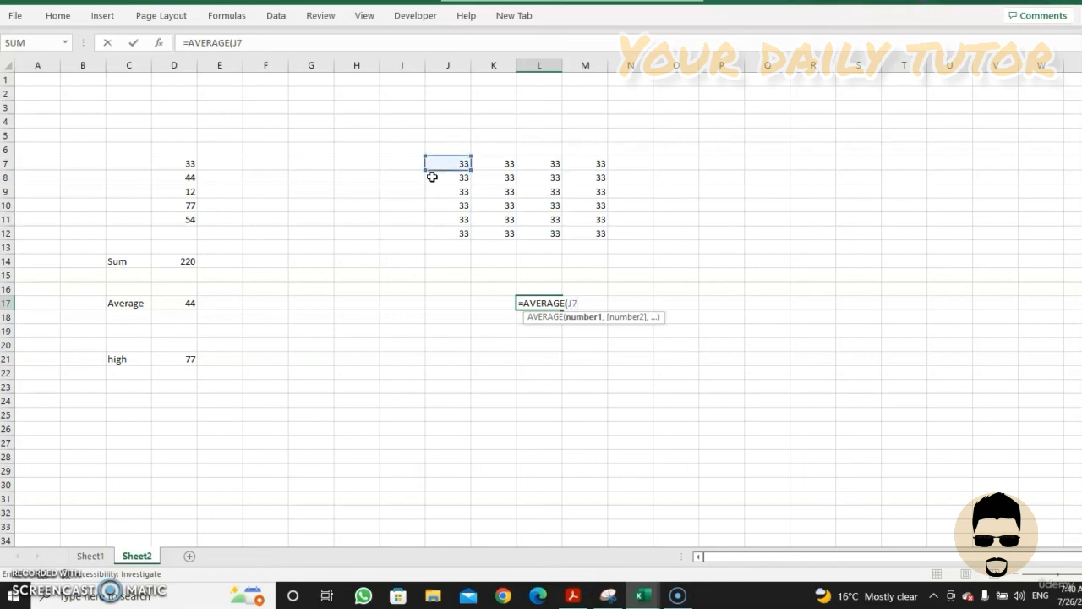
click(596, 236)
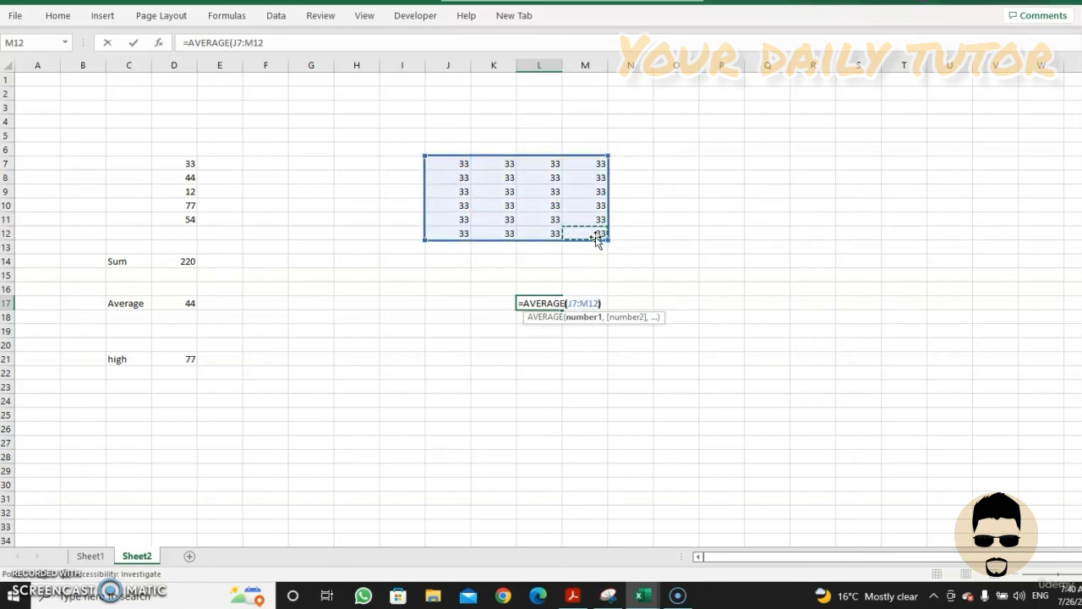
text())
key(Return)
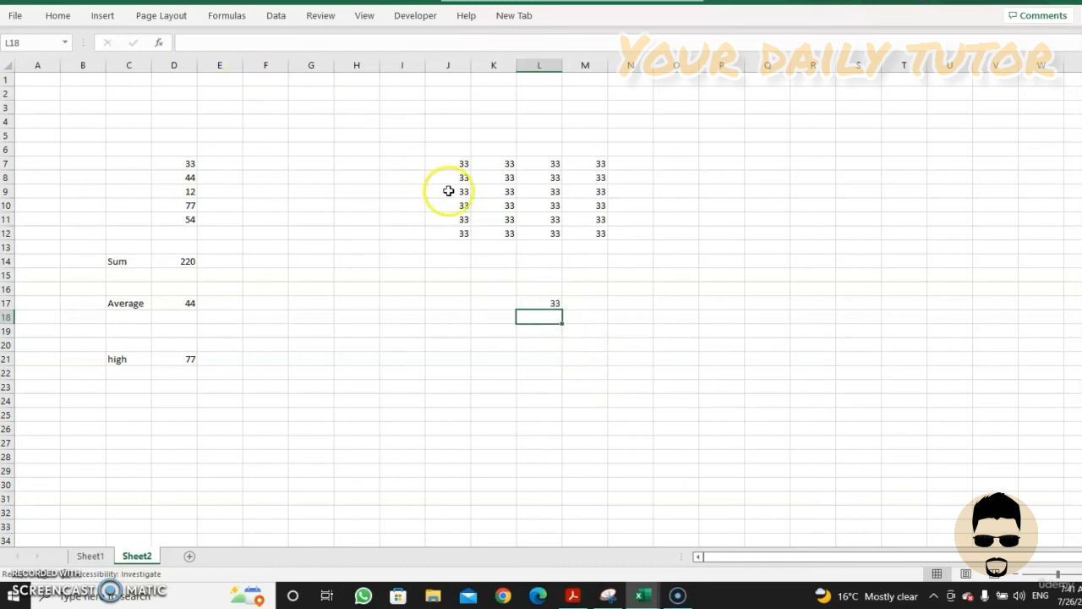
click(555, 303)
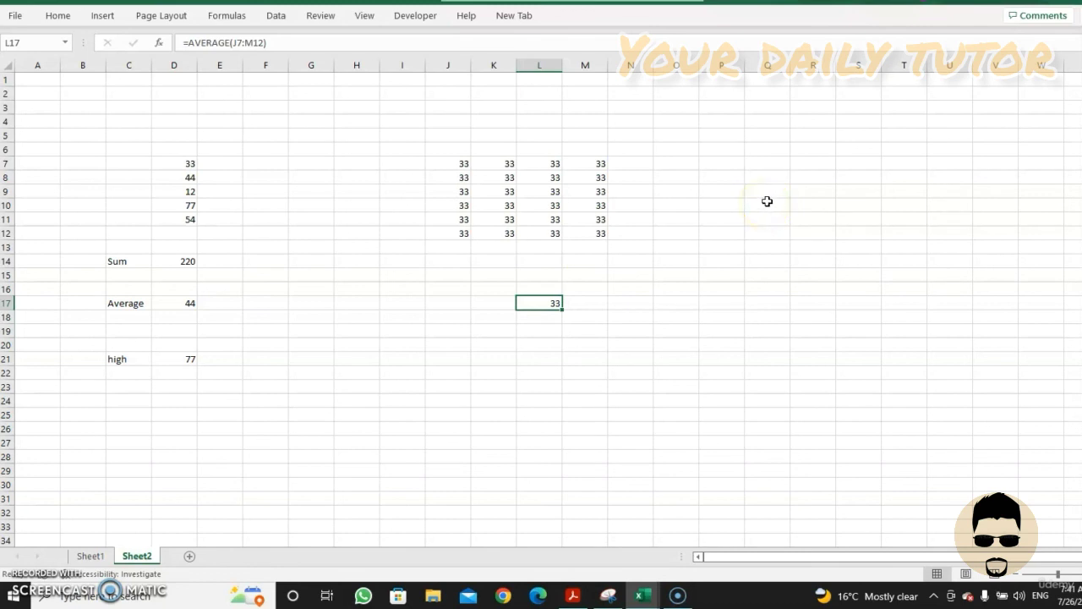
Step: Enter the formula =AVERAGE(Q6:T12) in cell Q17 to average the still empty block above it
click(764, 303)
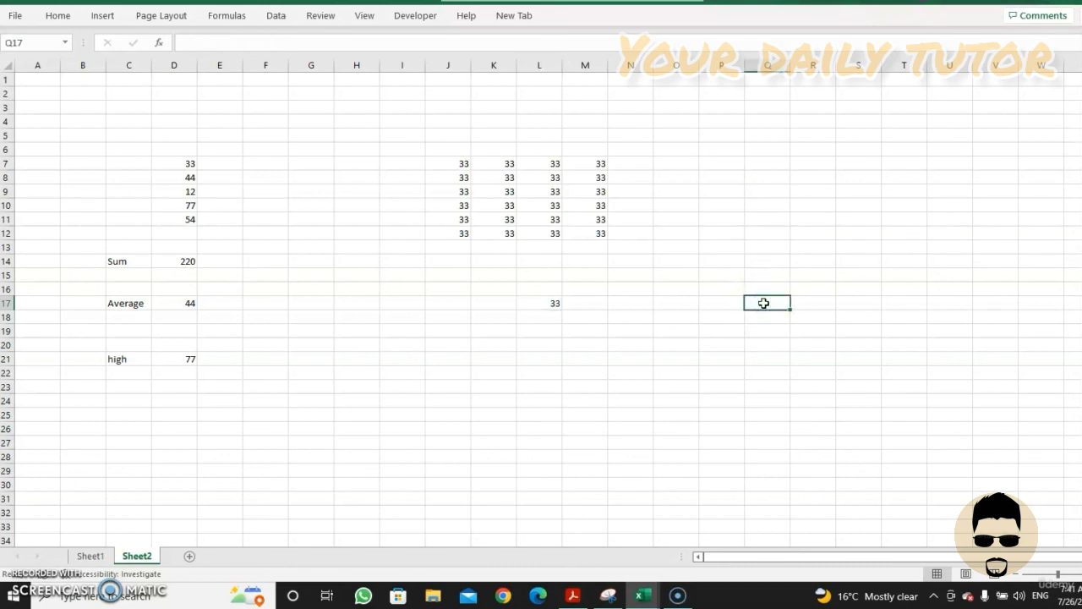
text(=AVE)
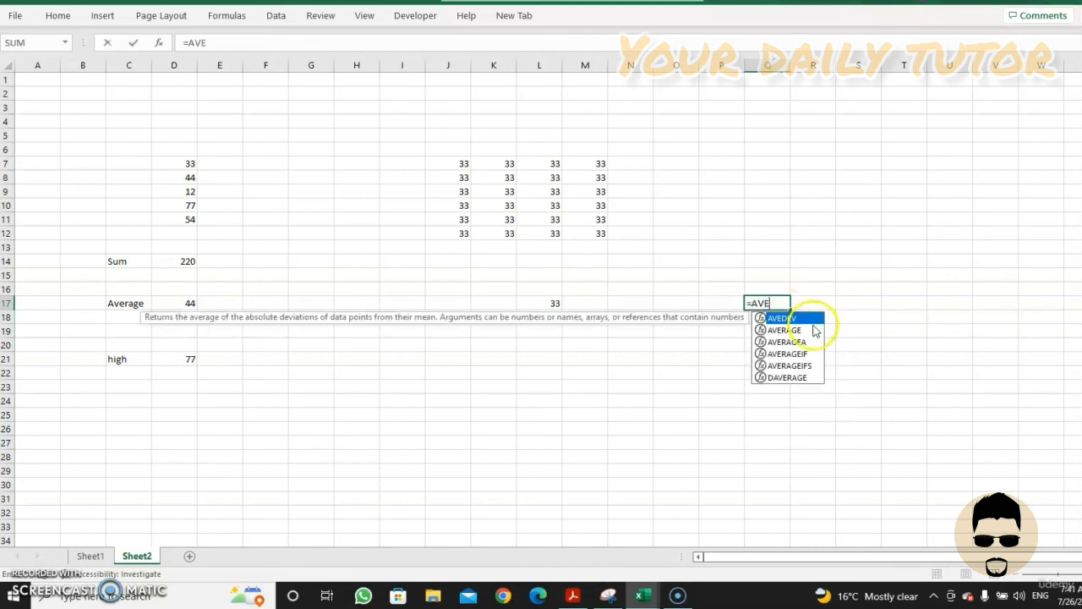
double_click(786, 330)
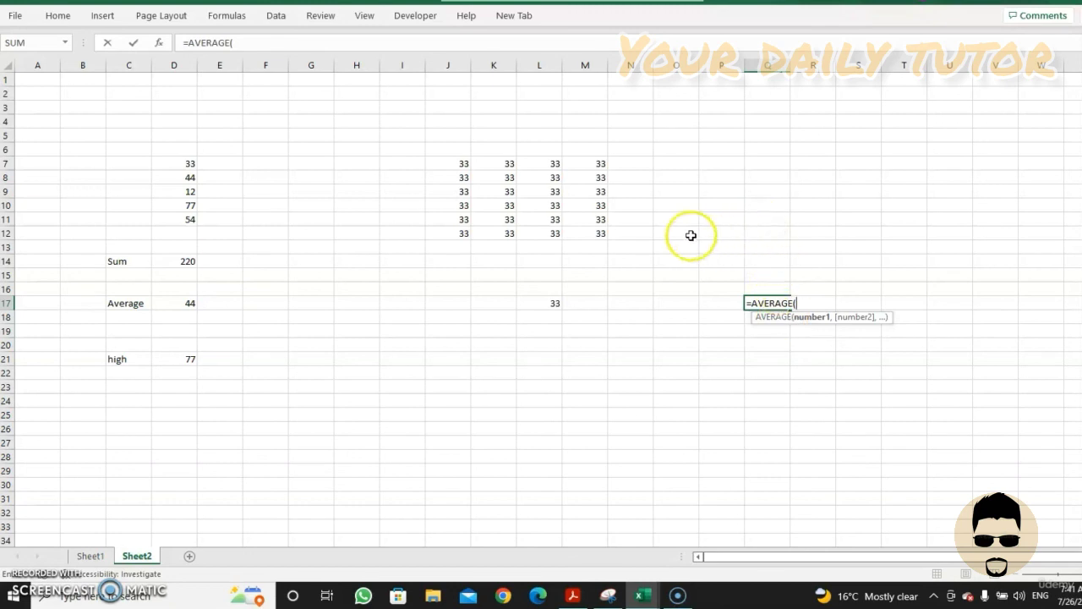
drag(750, 222, 885, 155)
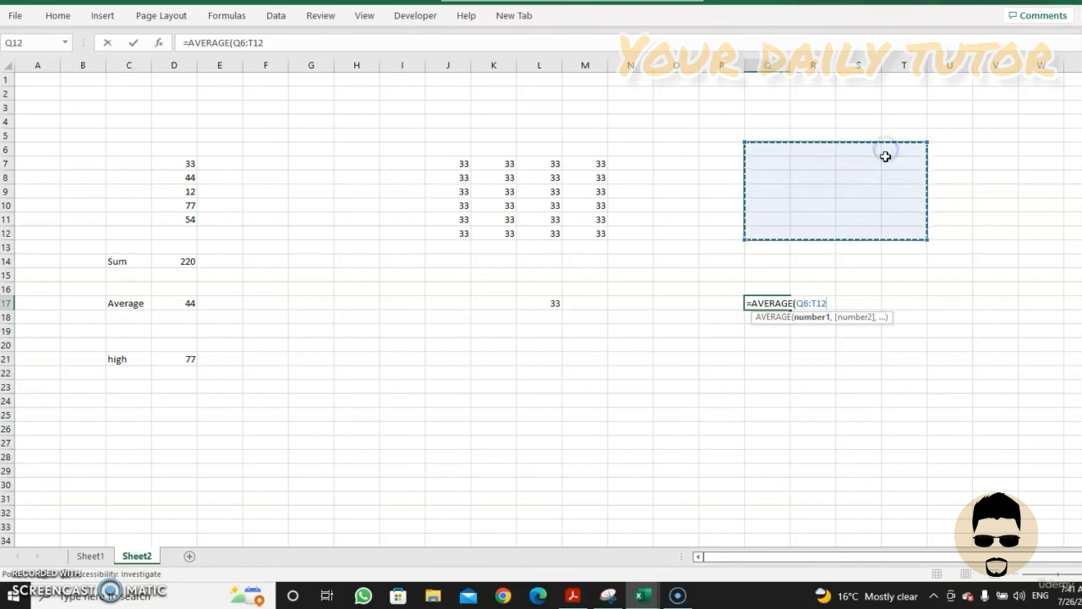
text())
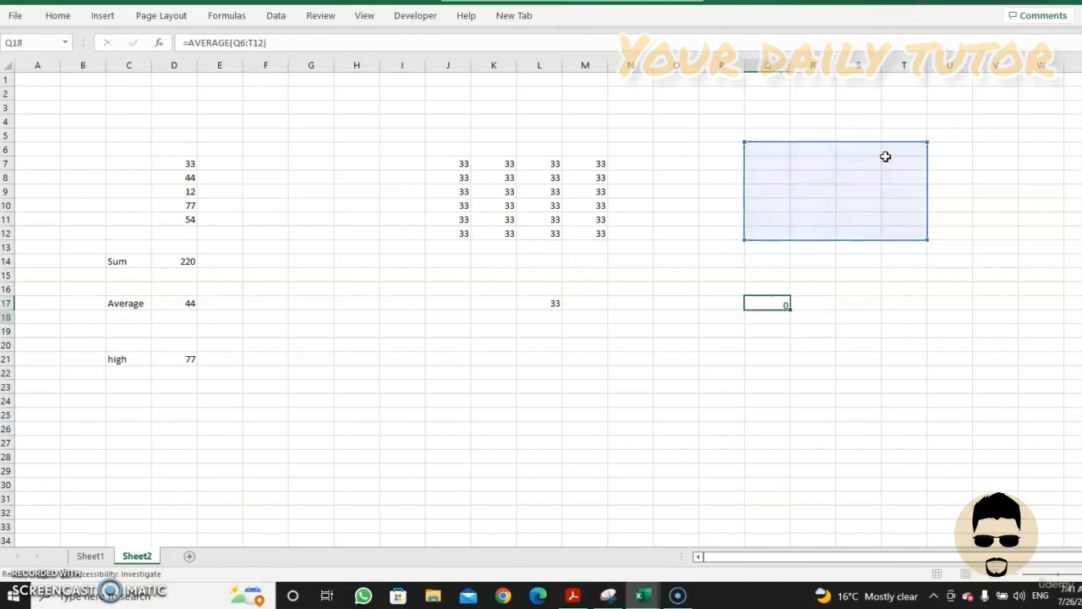
key(Return)
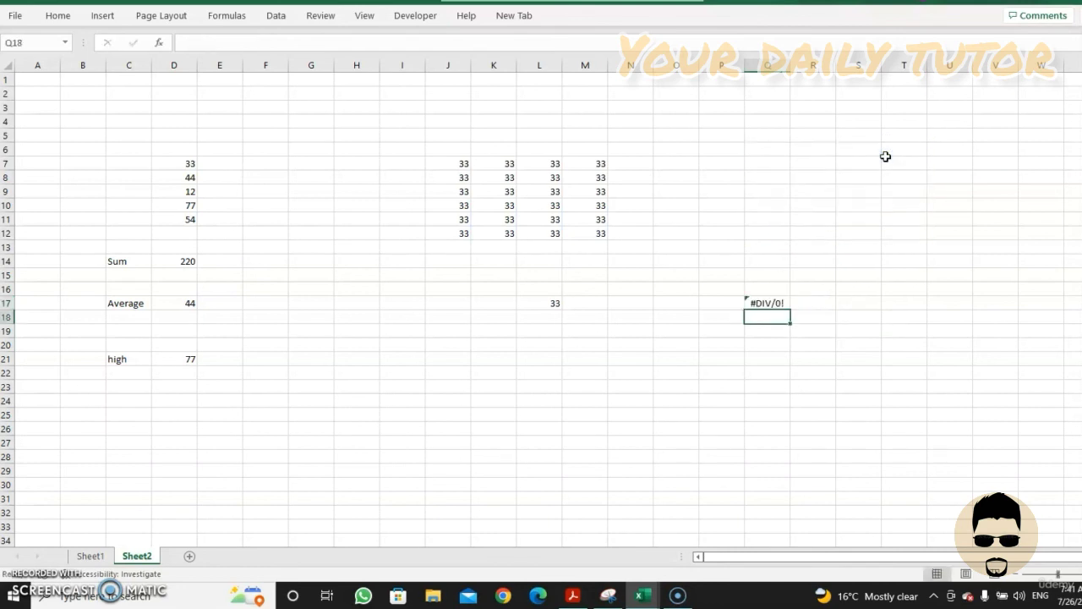
click(769, 300)
Step: Fill part of the averaged empty block by entering 66 in Q7, 88 in R8 and 88 in Q11
click(778, 171)
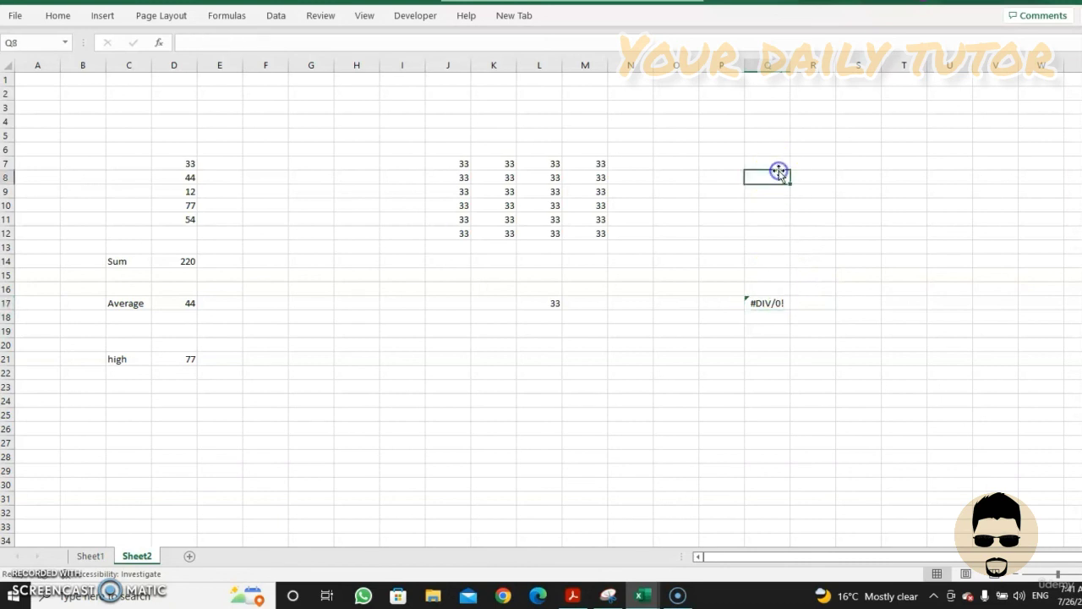
key(ctrl+Up)
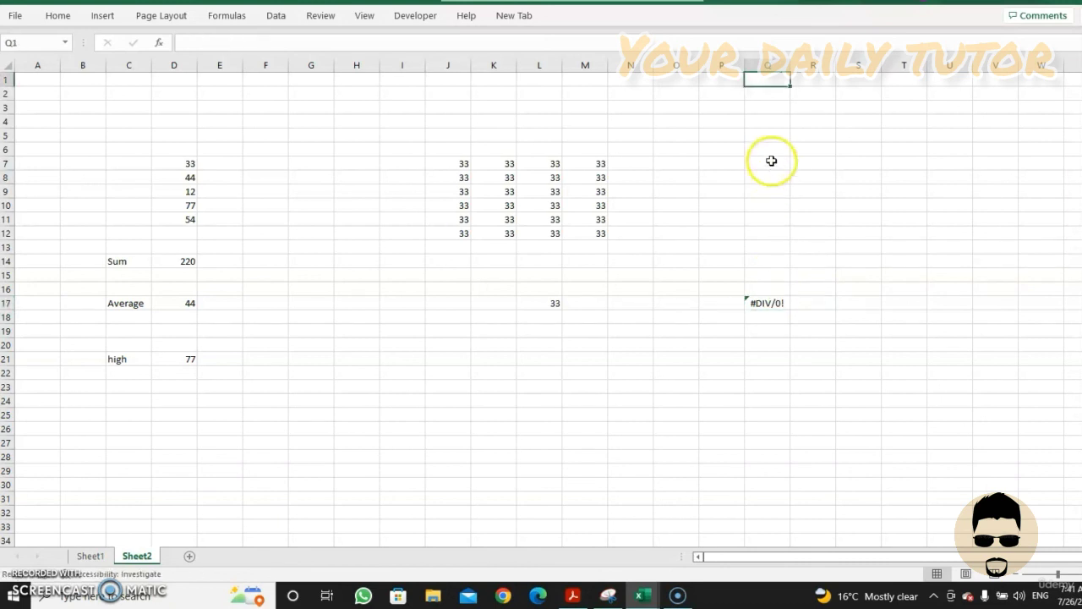
click(765, 159)
text(66)
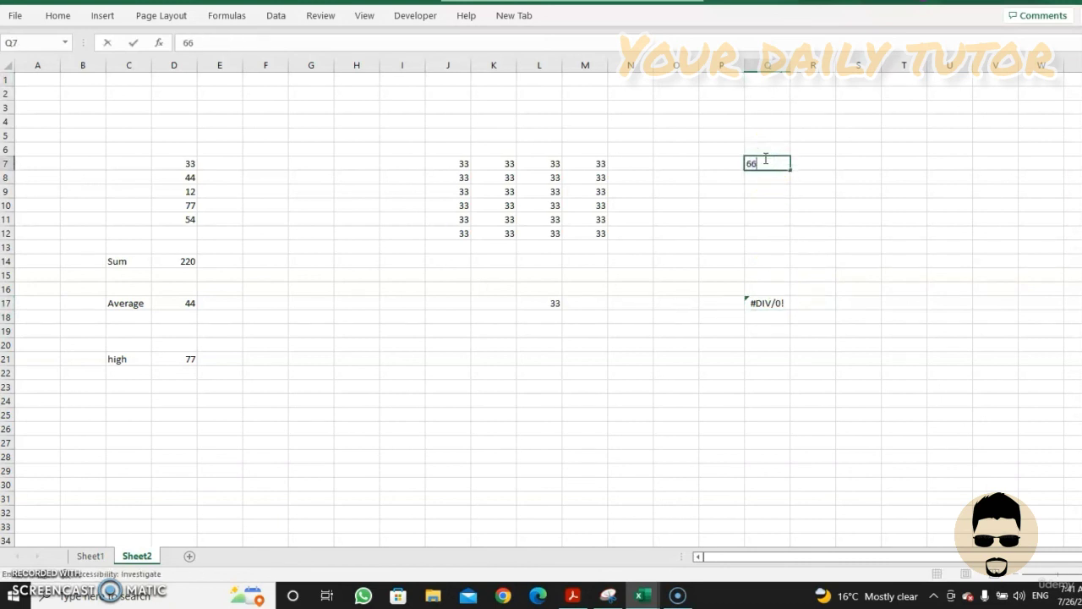
click(798, 203)
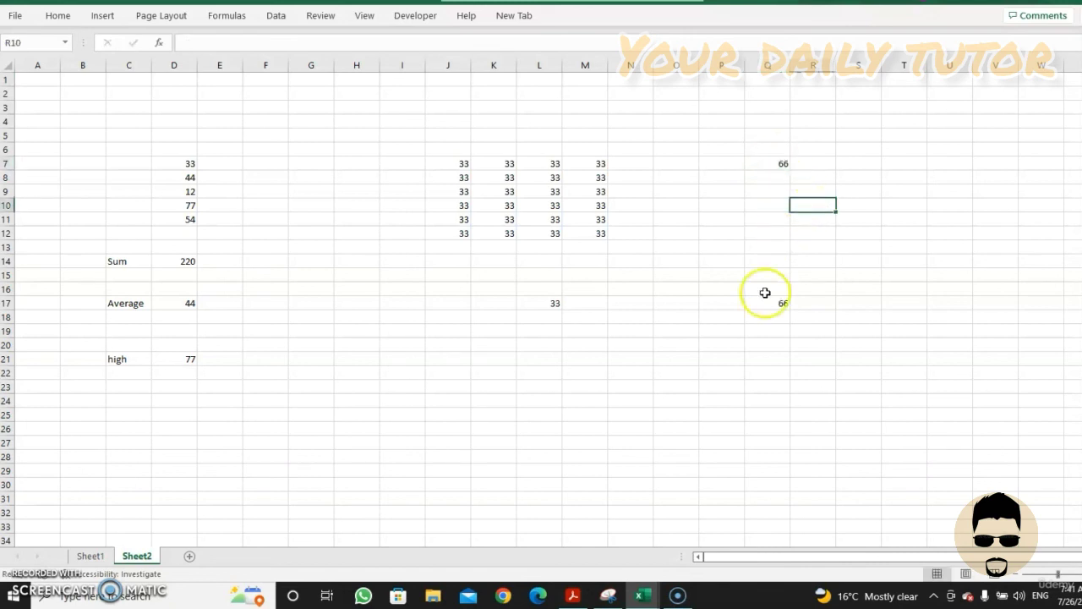
click(810, 179)
text(88)
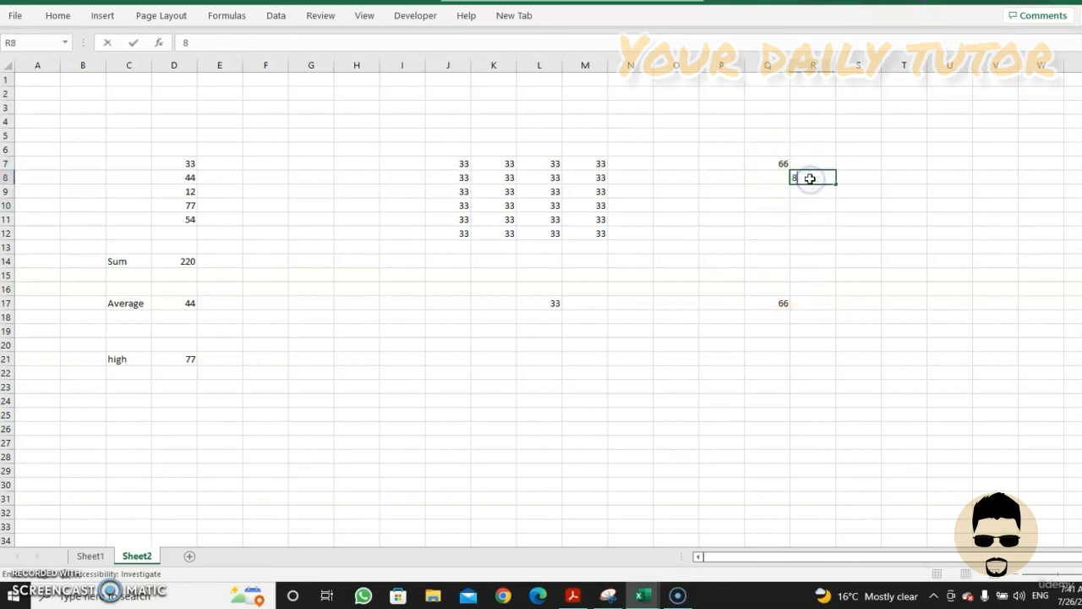
click(800, 224)
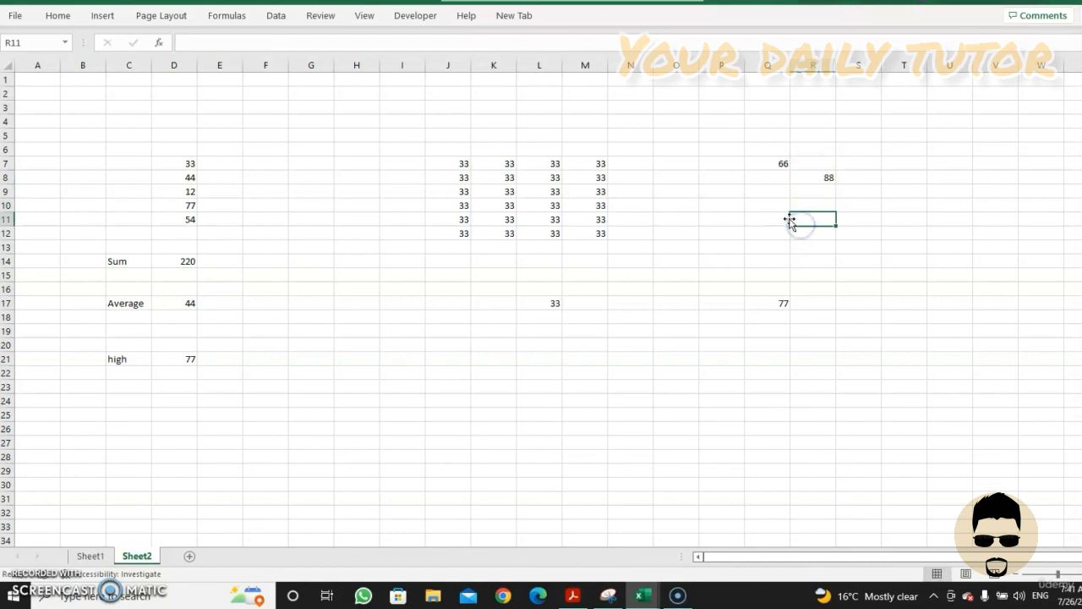
click(774, 216)
text(U)
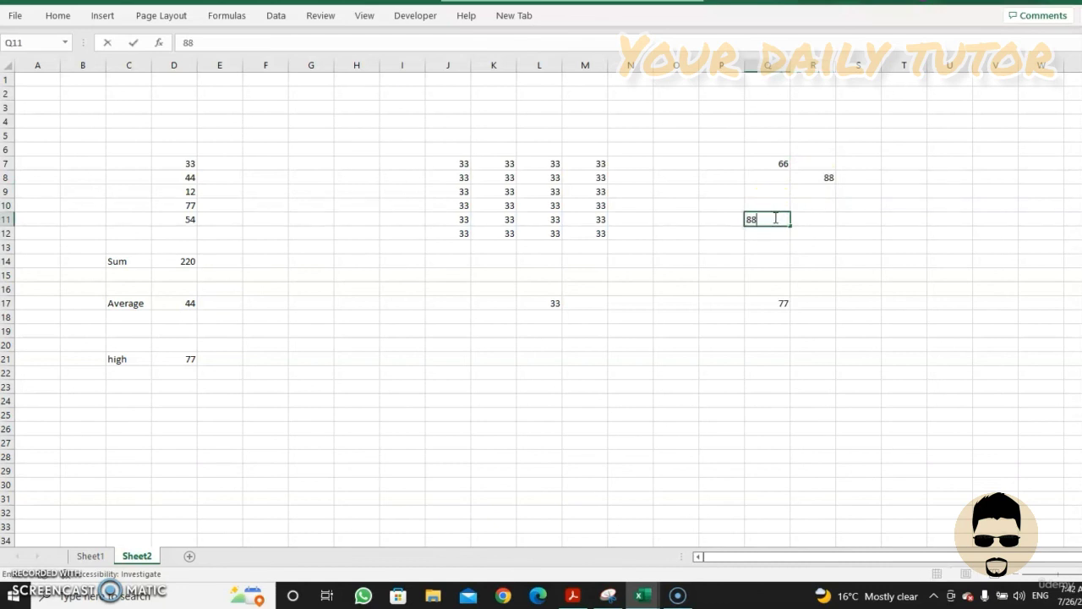
text(8)
click(763, 234)
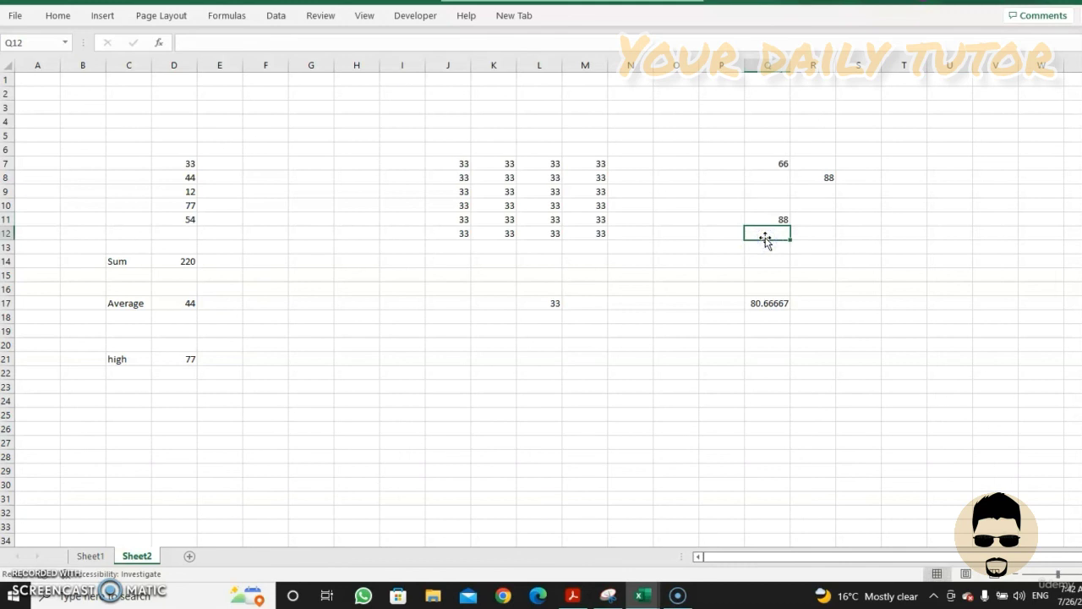